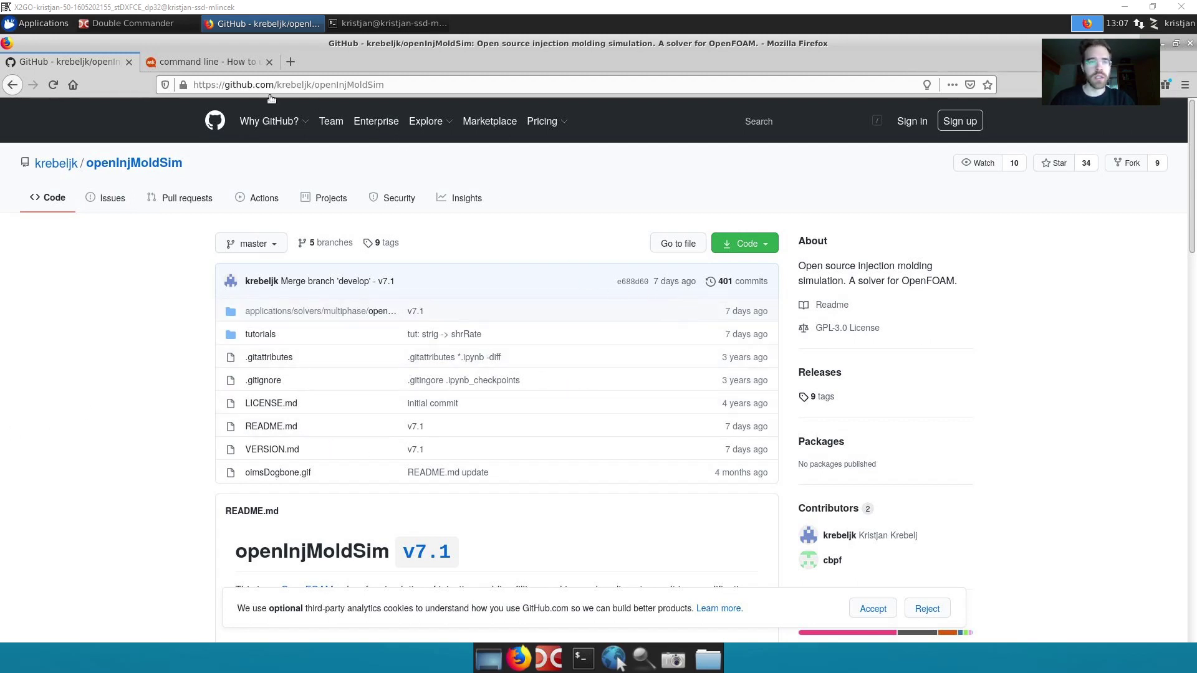
Step: Download the openInjMoldSim repository from GitHub as a ZIP and save it to disk
click(769, 245)
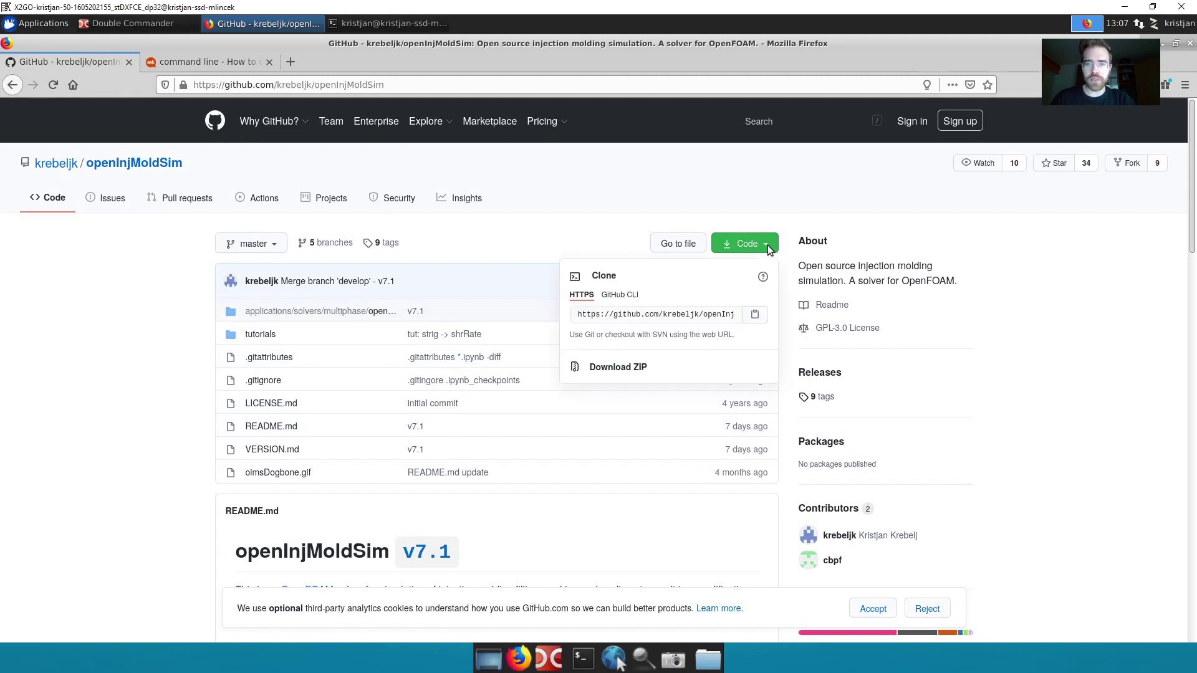
click(626, 374)
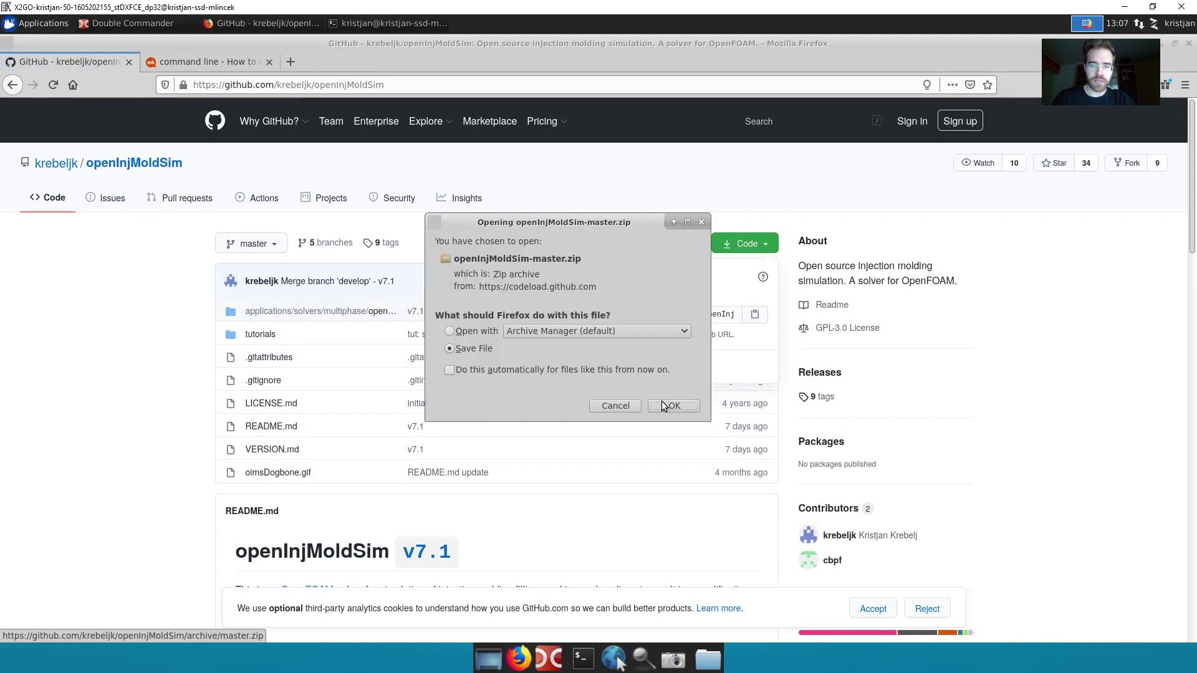
click(662, 405)
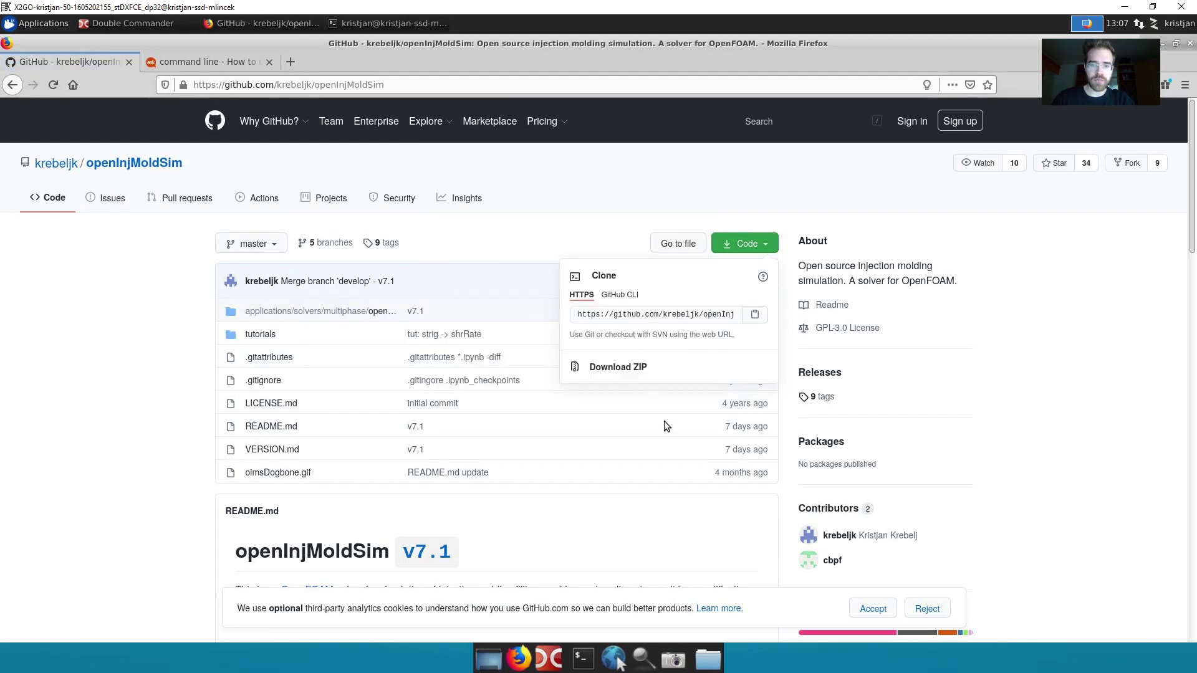
Step: Extract openInjMoldSim-master.zip into the Downloads folder with Extract here
click(123, 23)
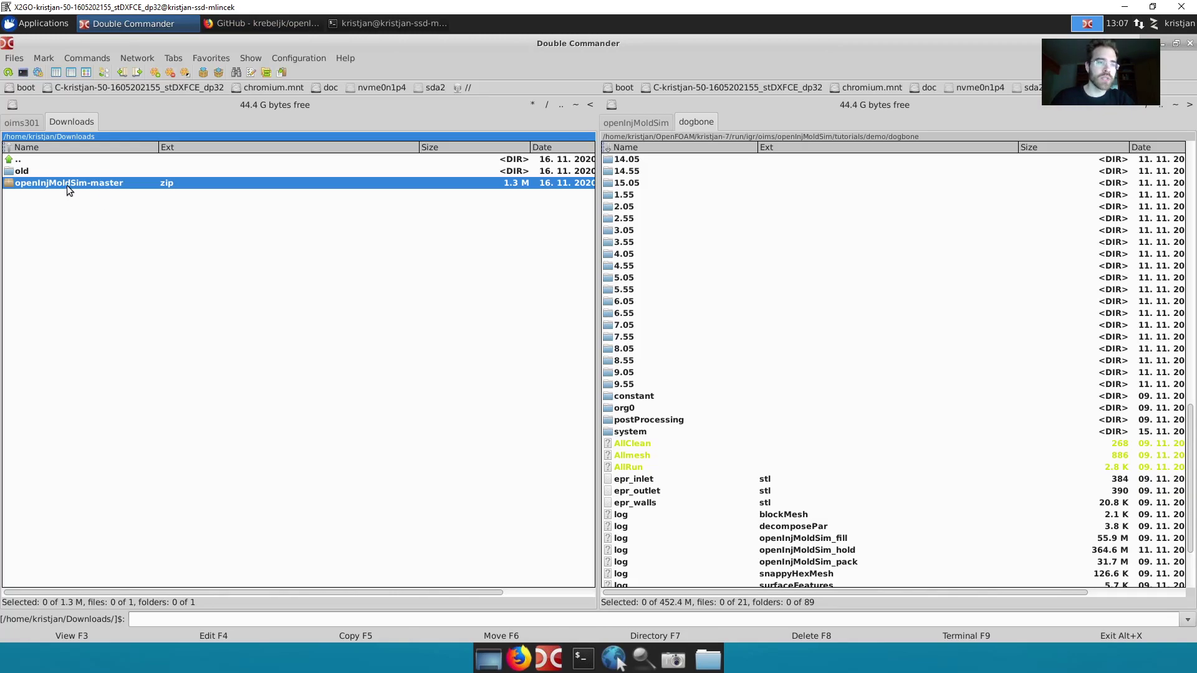
right_click(68, 191)
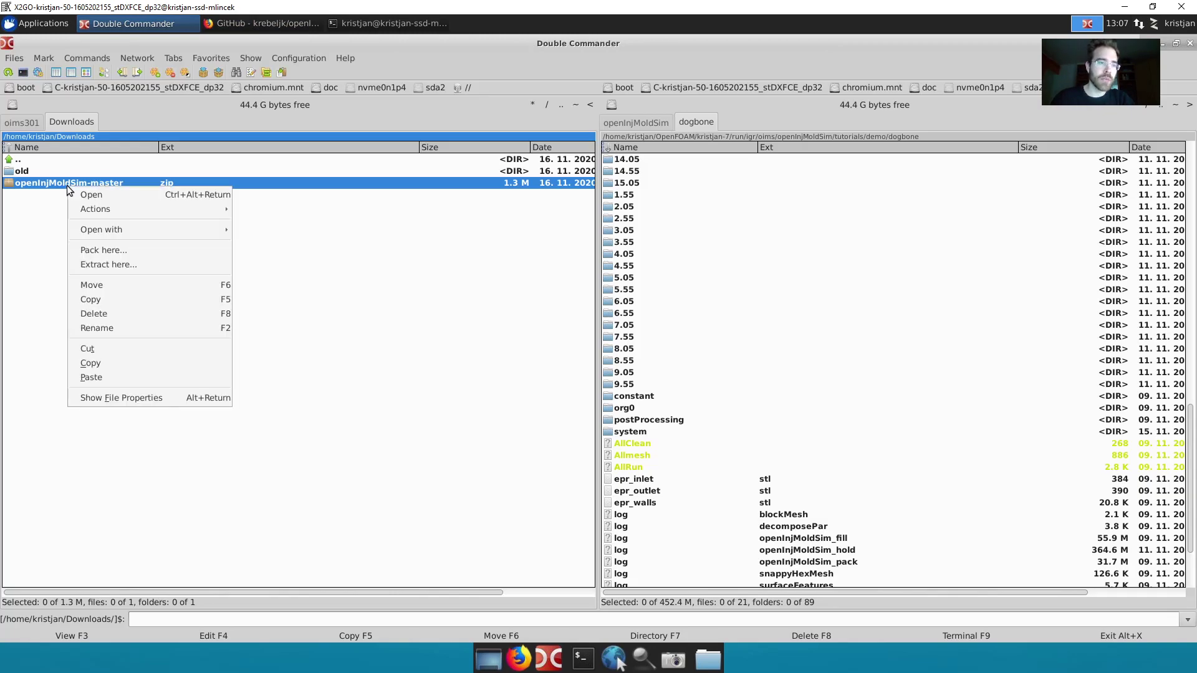
click(106, 265)
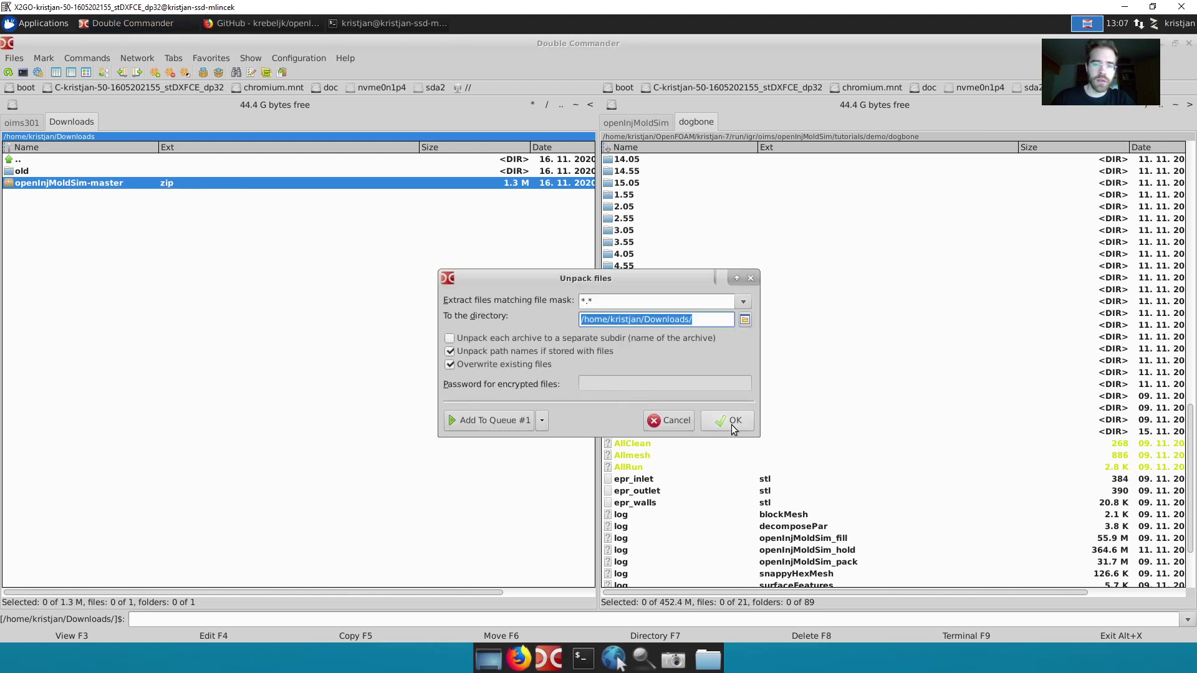
click(731, 421)
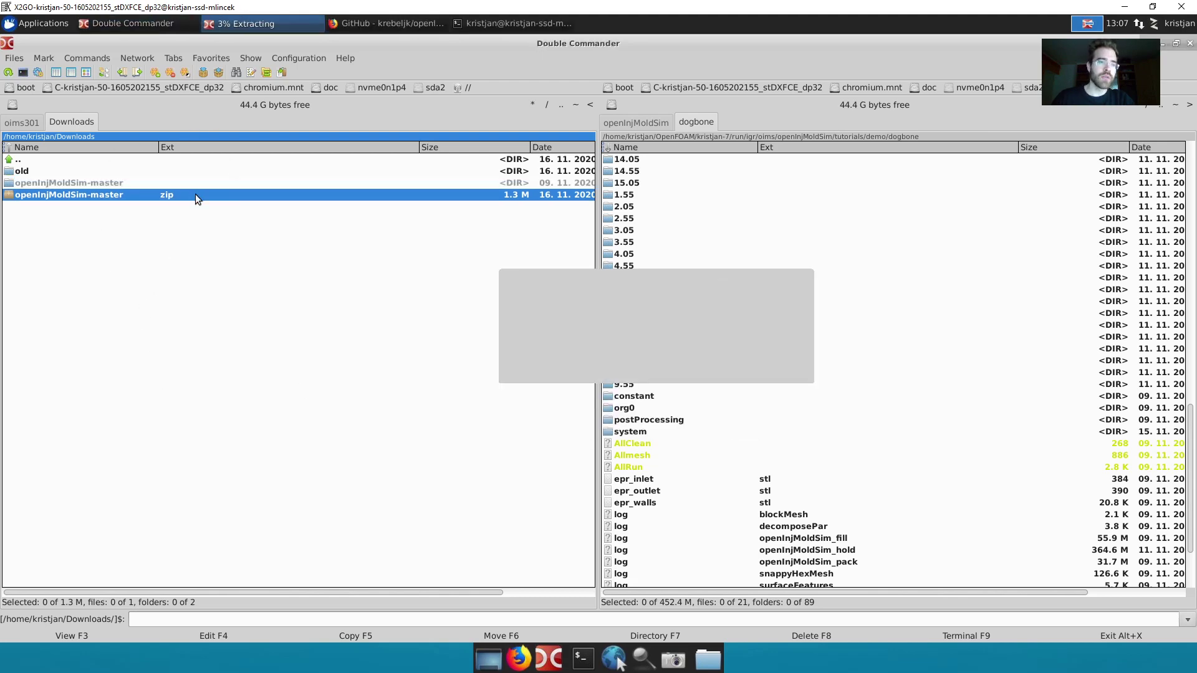
click(247, 31)
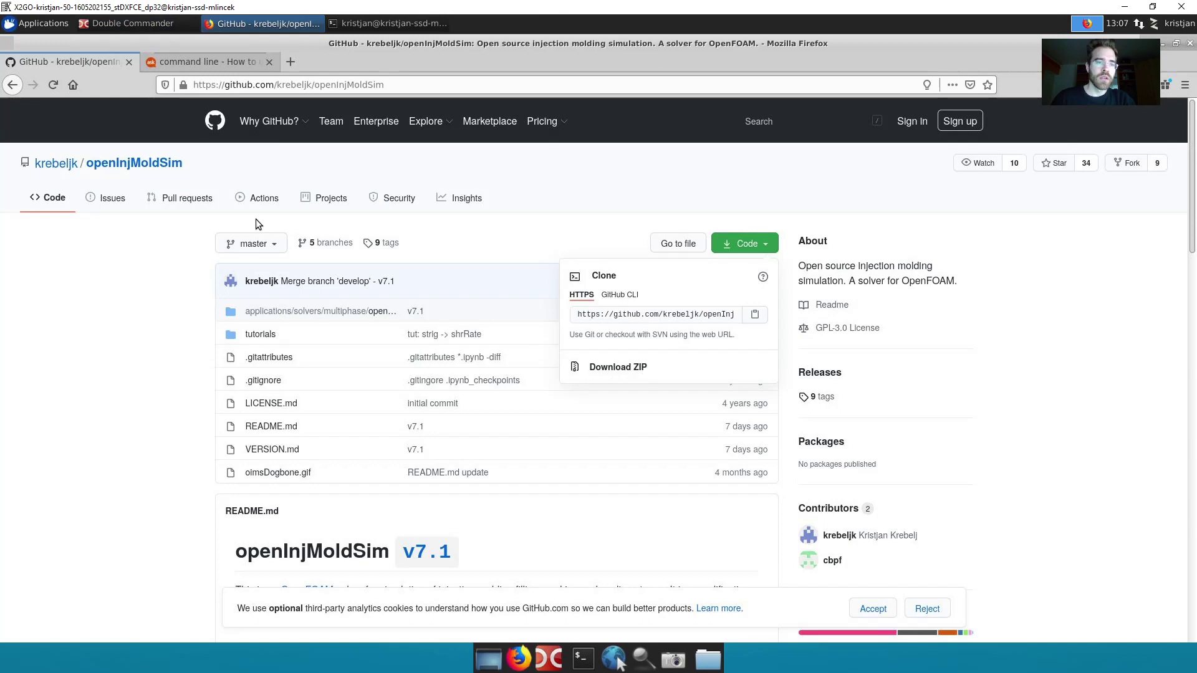
click(225, 61)
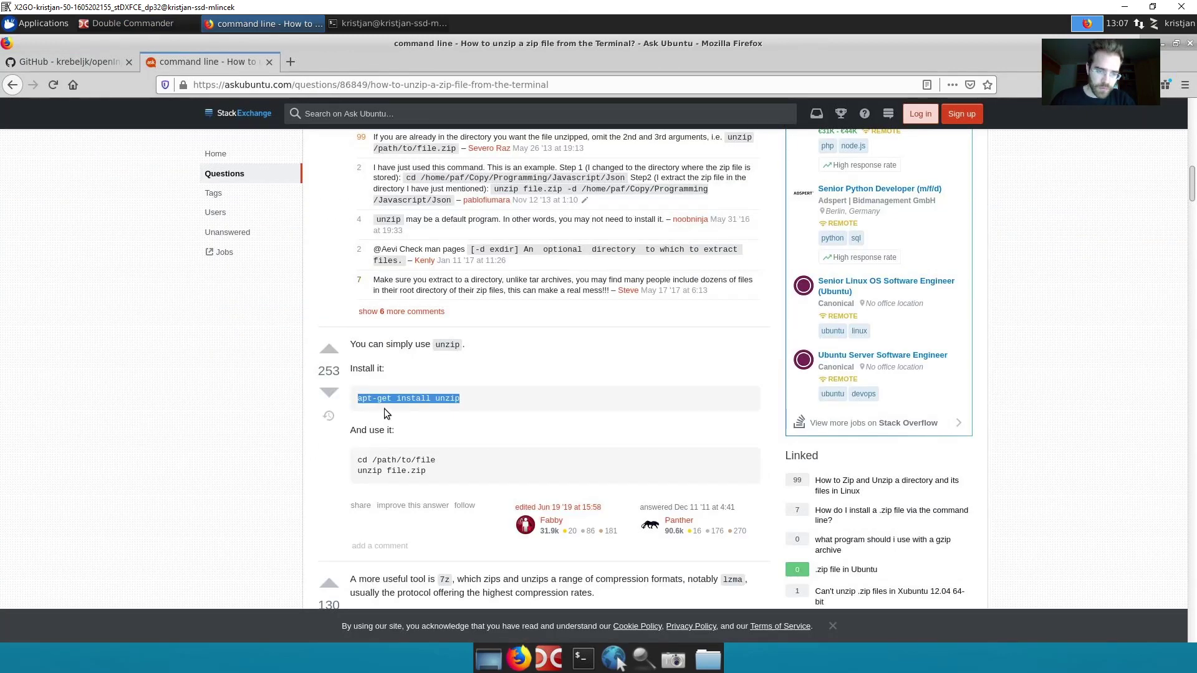
click(57, 62)
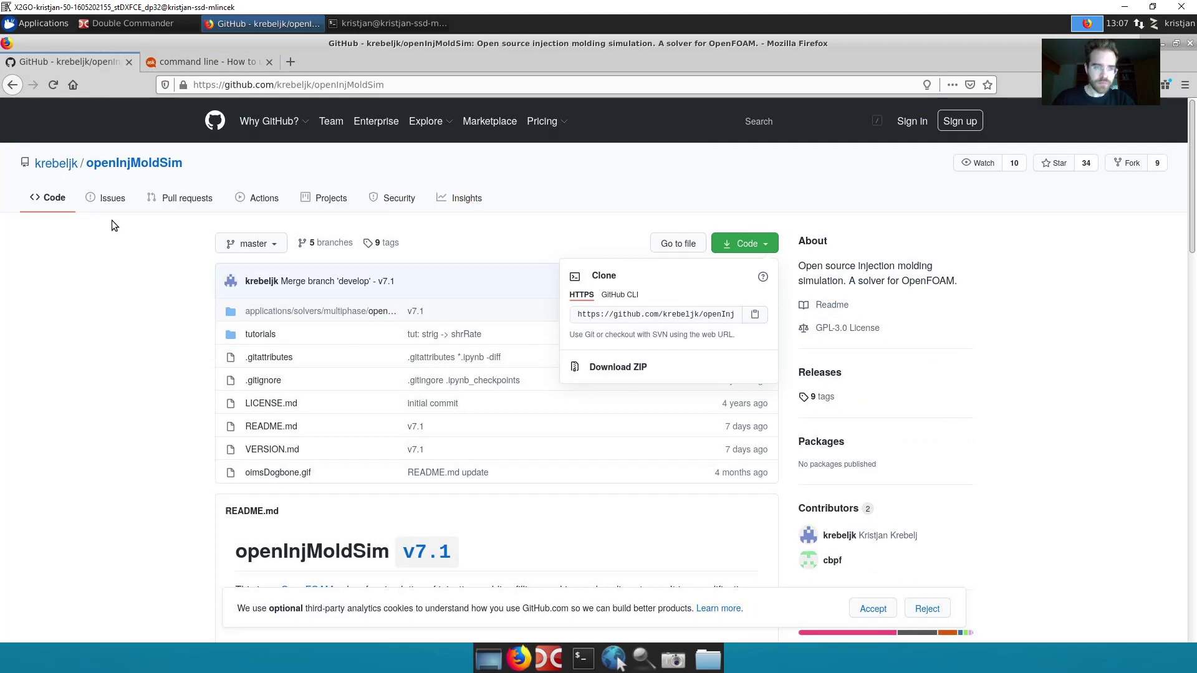
click(119, 25)
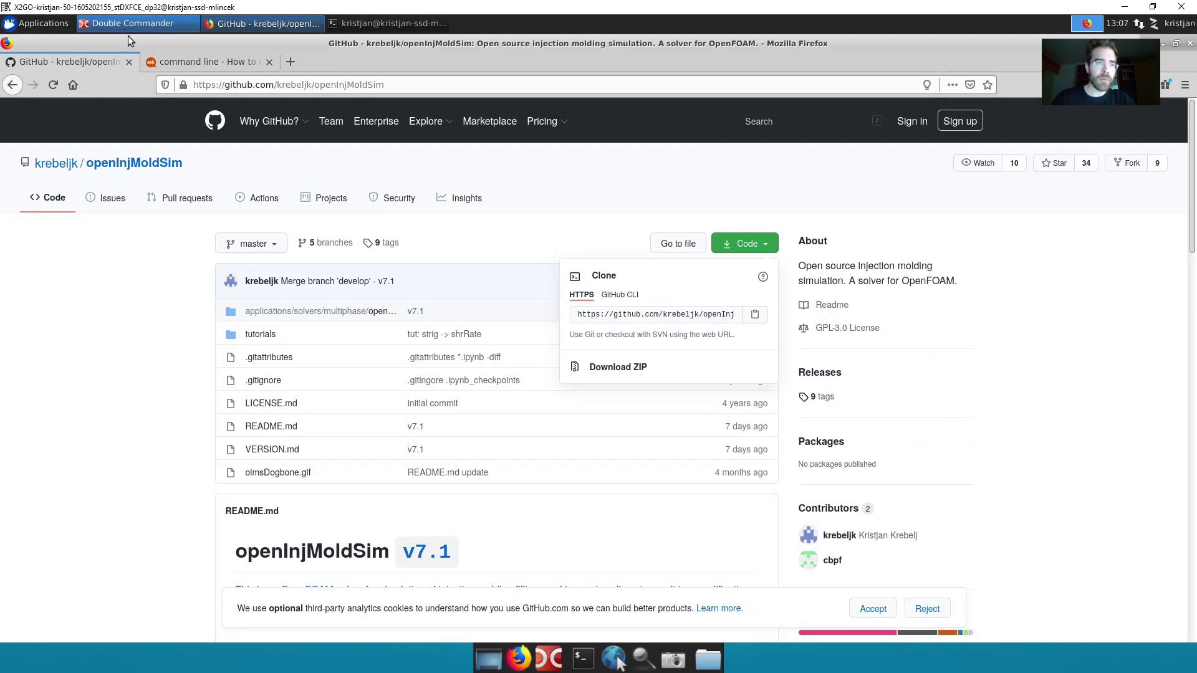
Step: Browse to openInjMoldSim-master/applications/solvers/multiphase/openInjMoldSim and select the Allwmake script
double_click(65, 183)
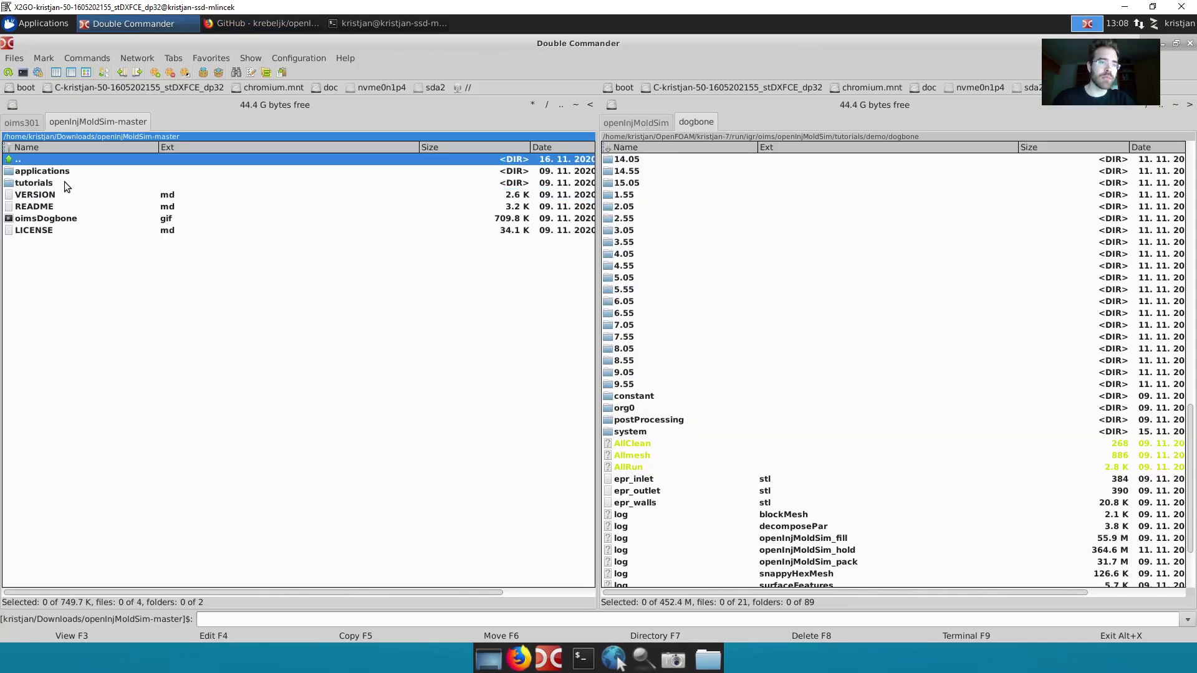
click(41, 171)
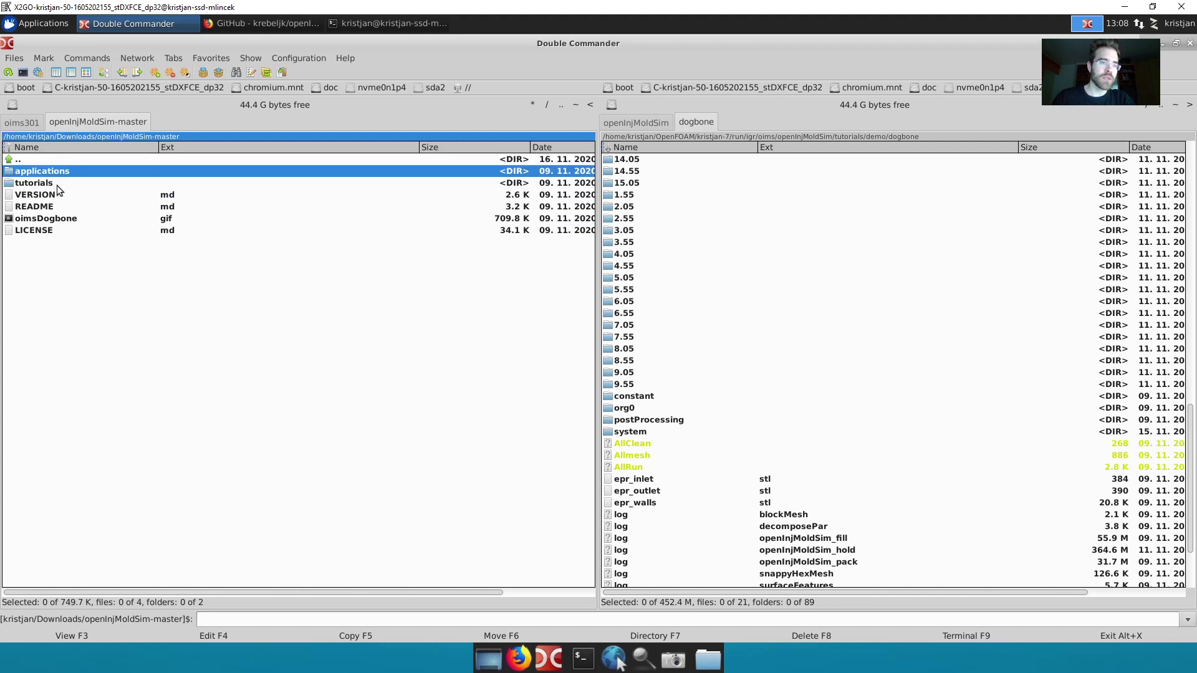
click(54, 184)
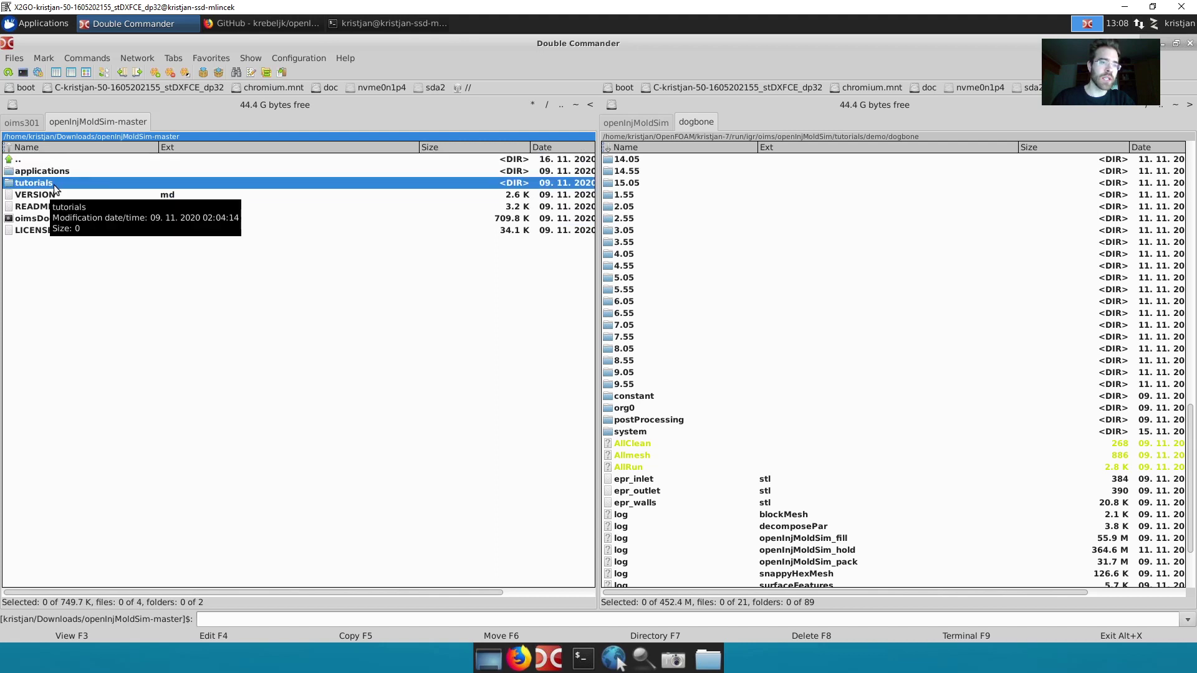
click(46, 172)
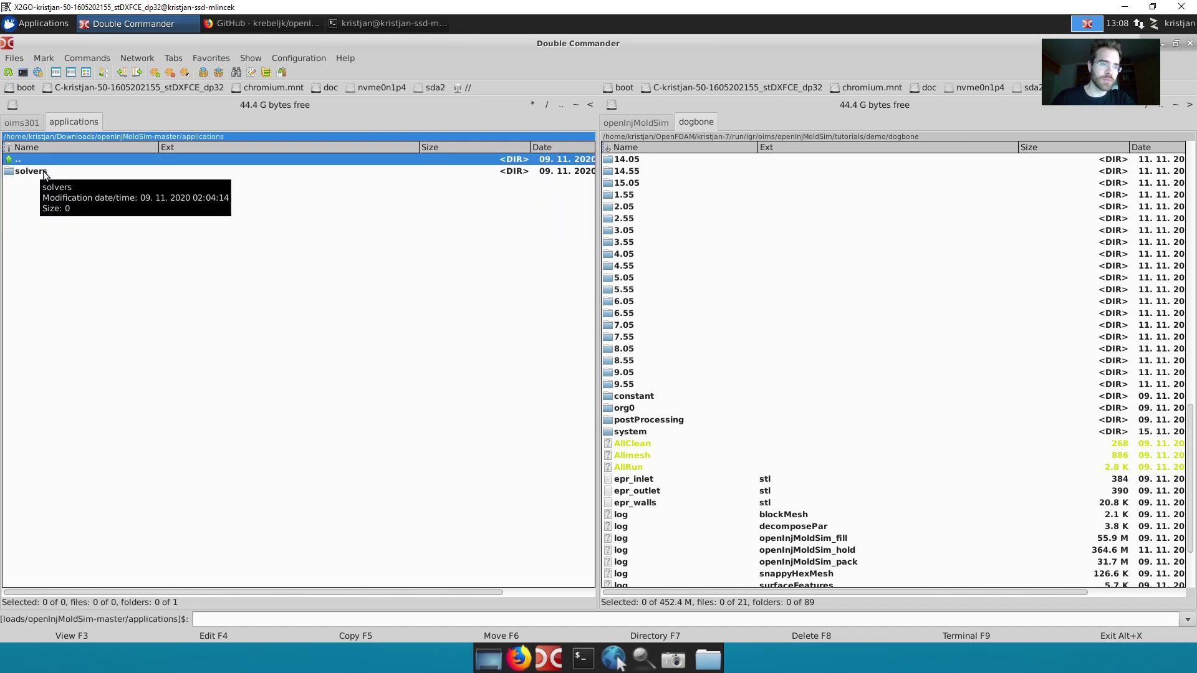
double_click(43, 170)
double_click(46, 171)
double_click(46, 171)
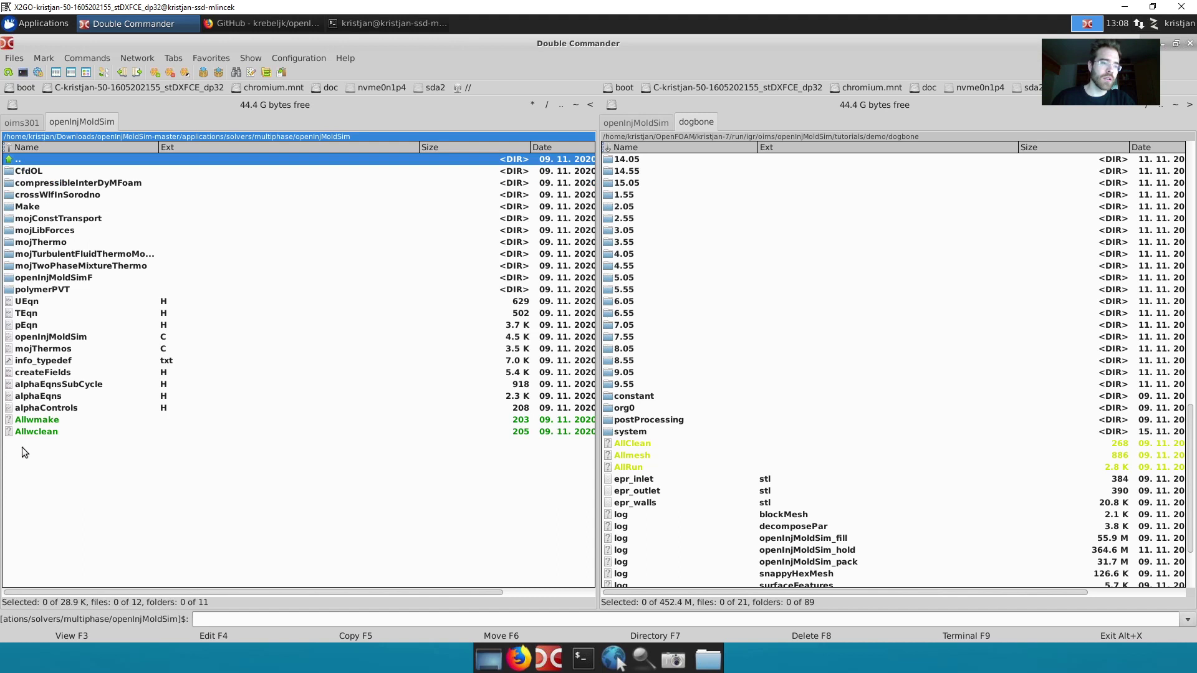
click(91, 422)
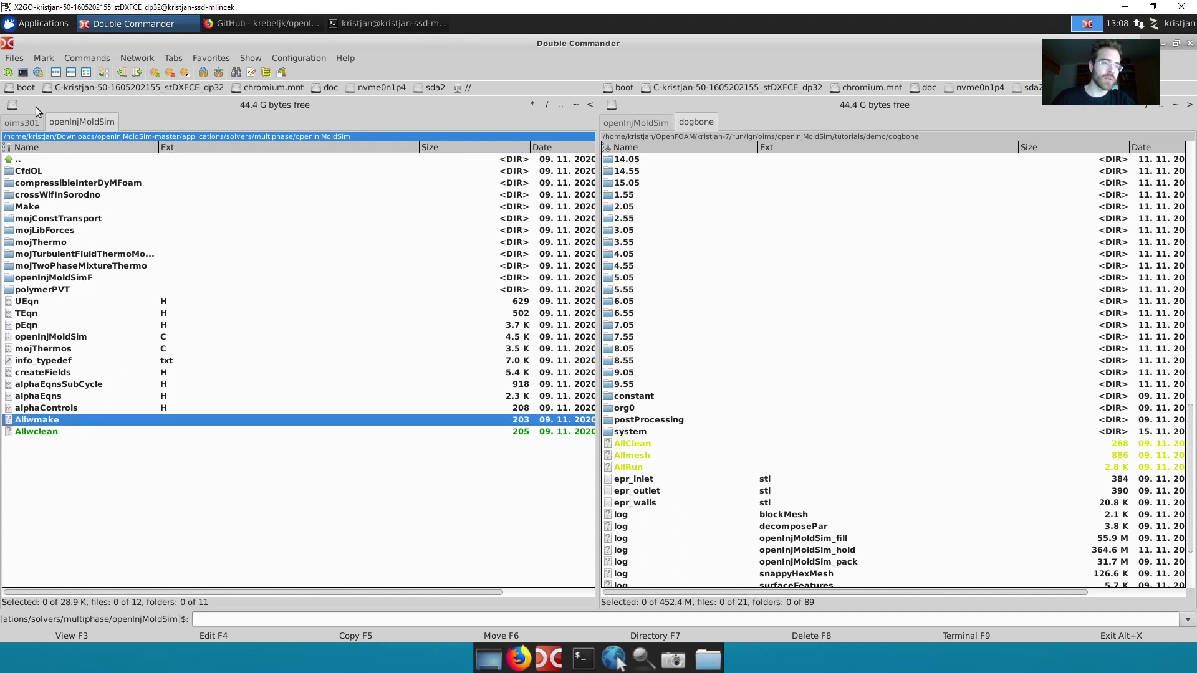
Step: In a terminal in the solver folder, run of7 and enter ./Allwmake
click(23, 74)
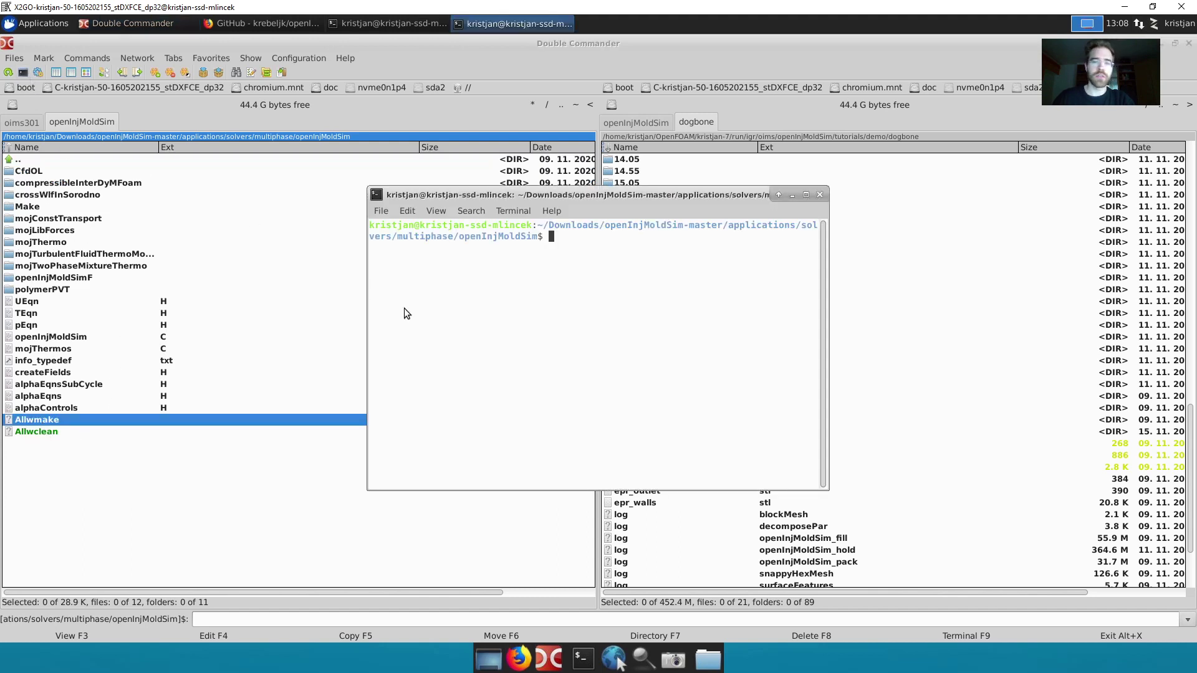
text(of7)
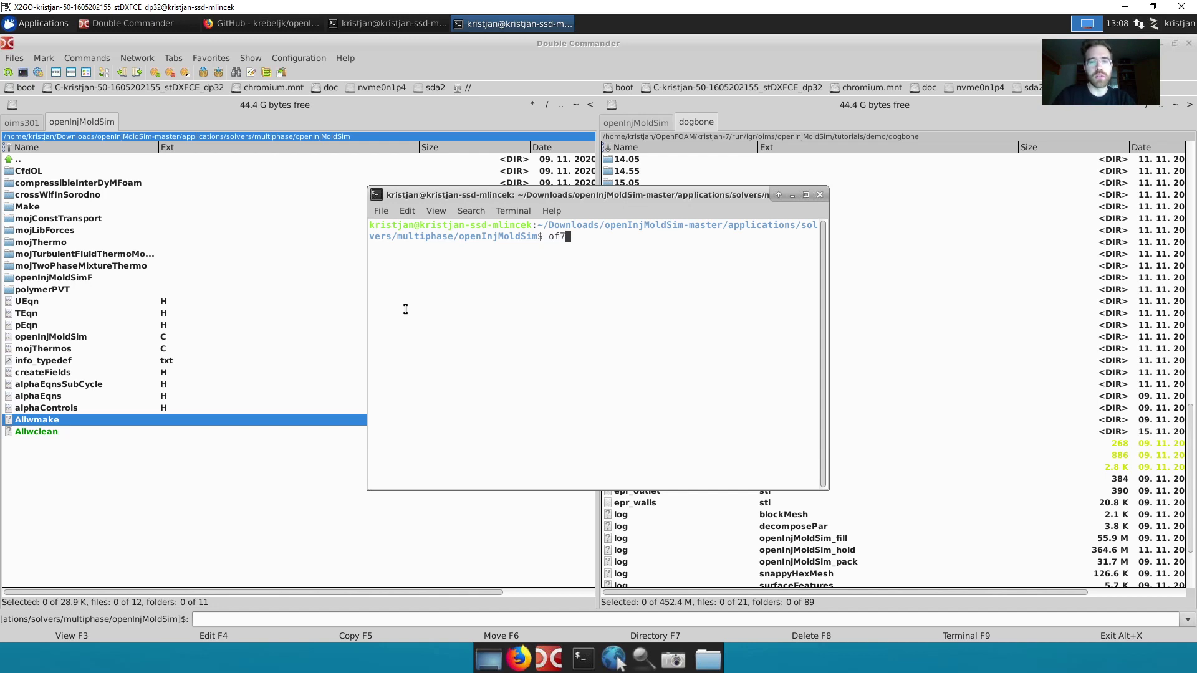
key(Return)
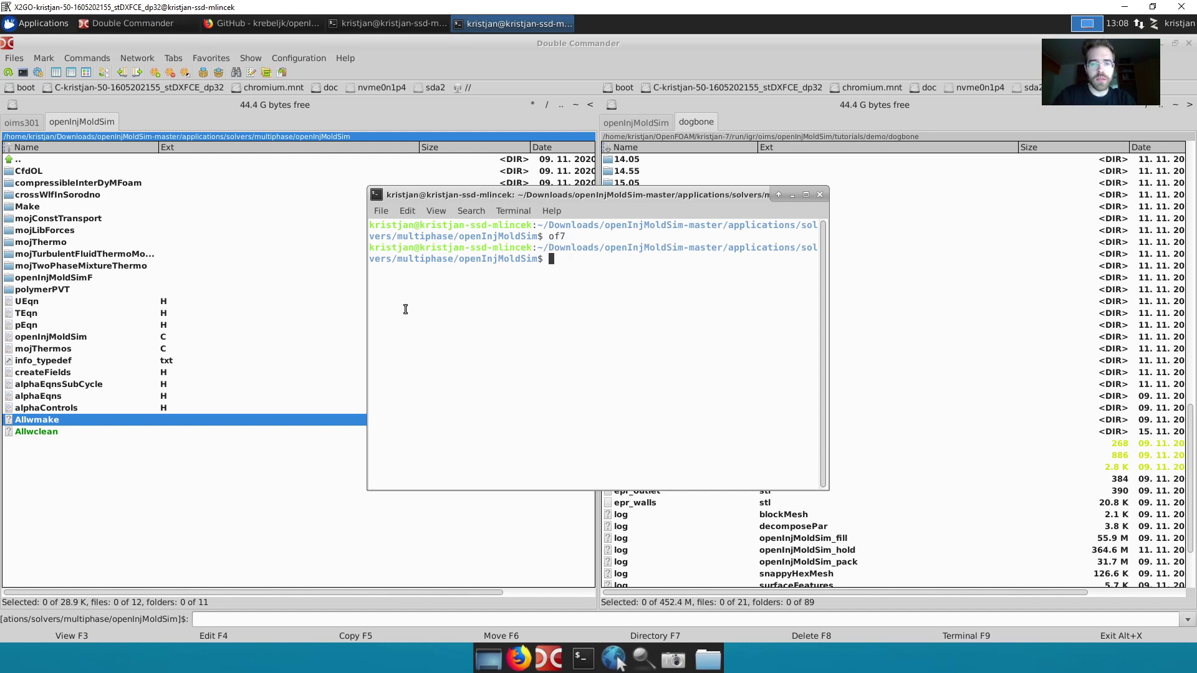
text(./Allwmake)
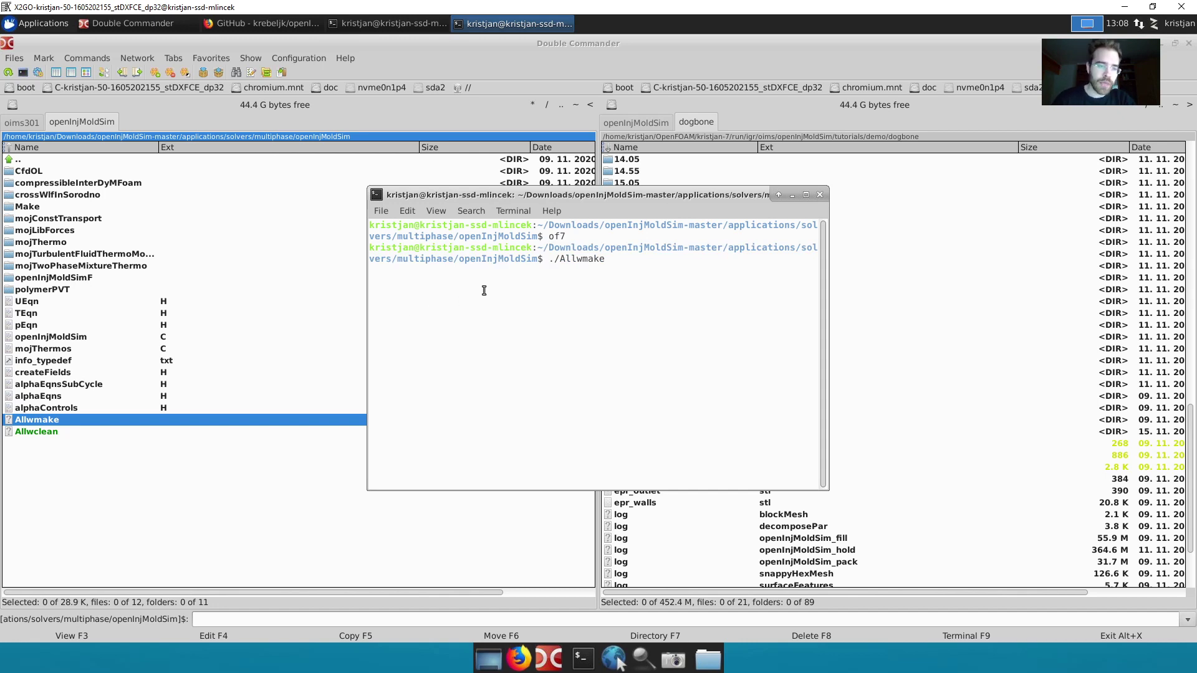
Step: Close the terminal and go back up to the openInjMoldSim-master folder
click(820, 195)
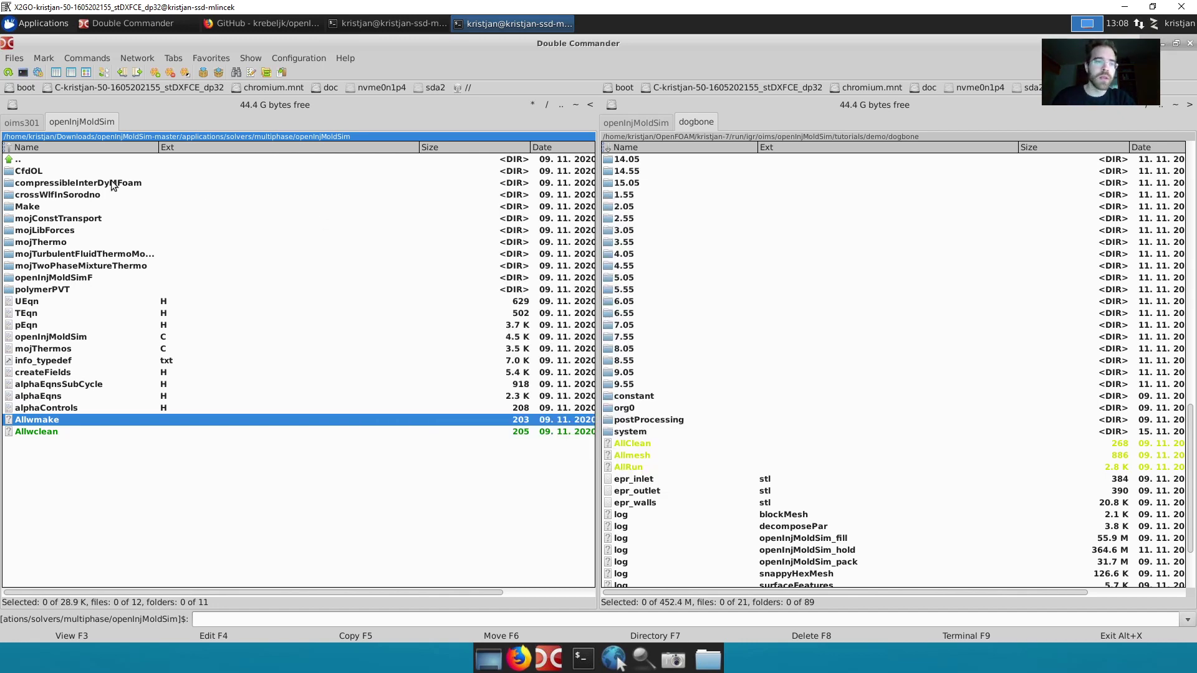
double_click(18, 161)
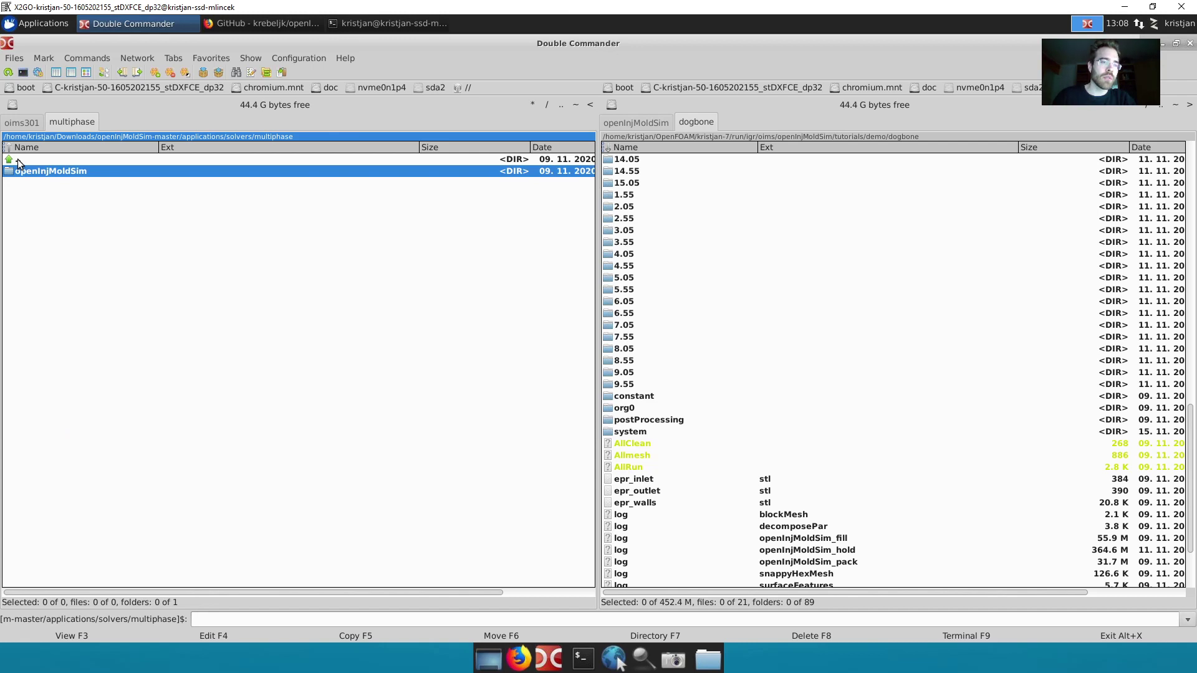
double_click(17, 160)
double_click(18, 161)
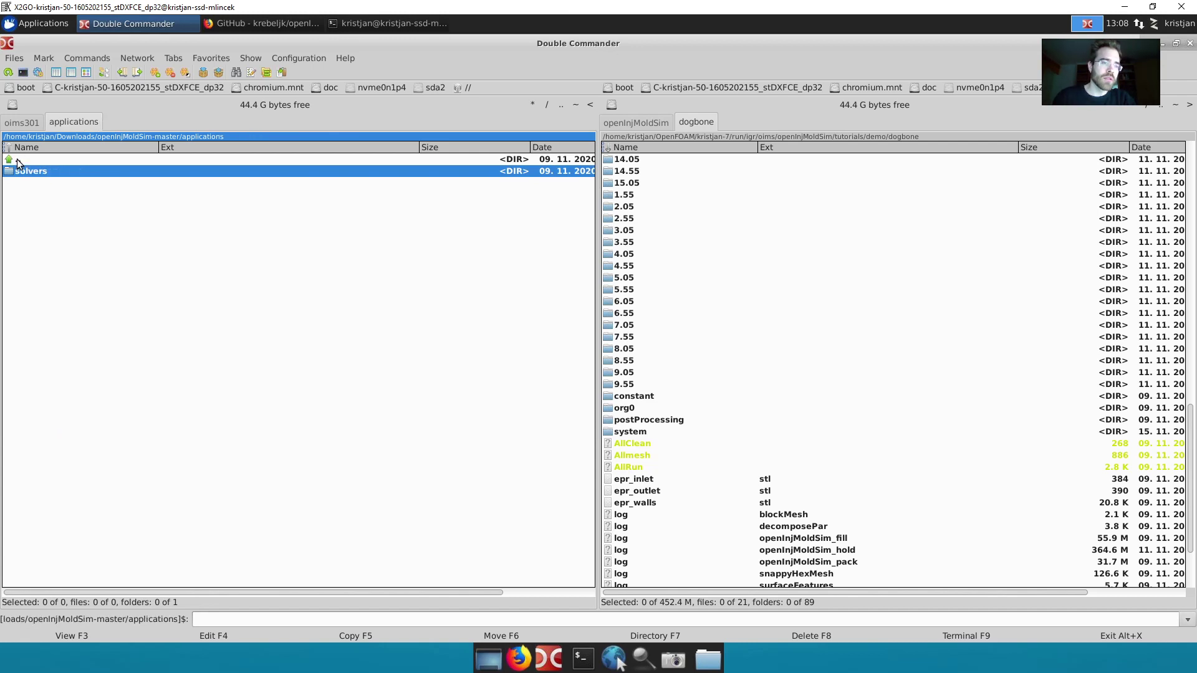
double_click(18, 161)
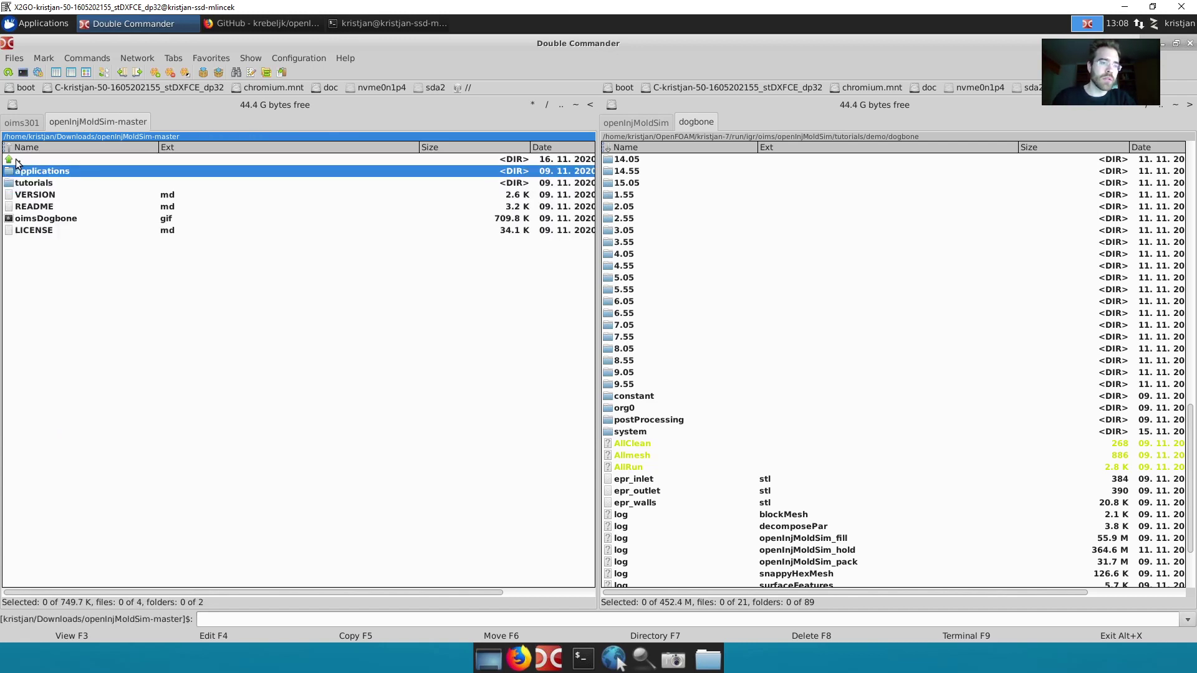
Step: Open tutorials/demo/fill_pack/system and select decomposeParDict
double_click(26, 184)
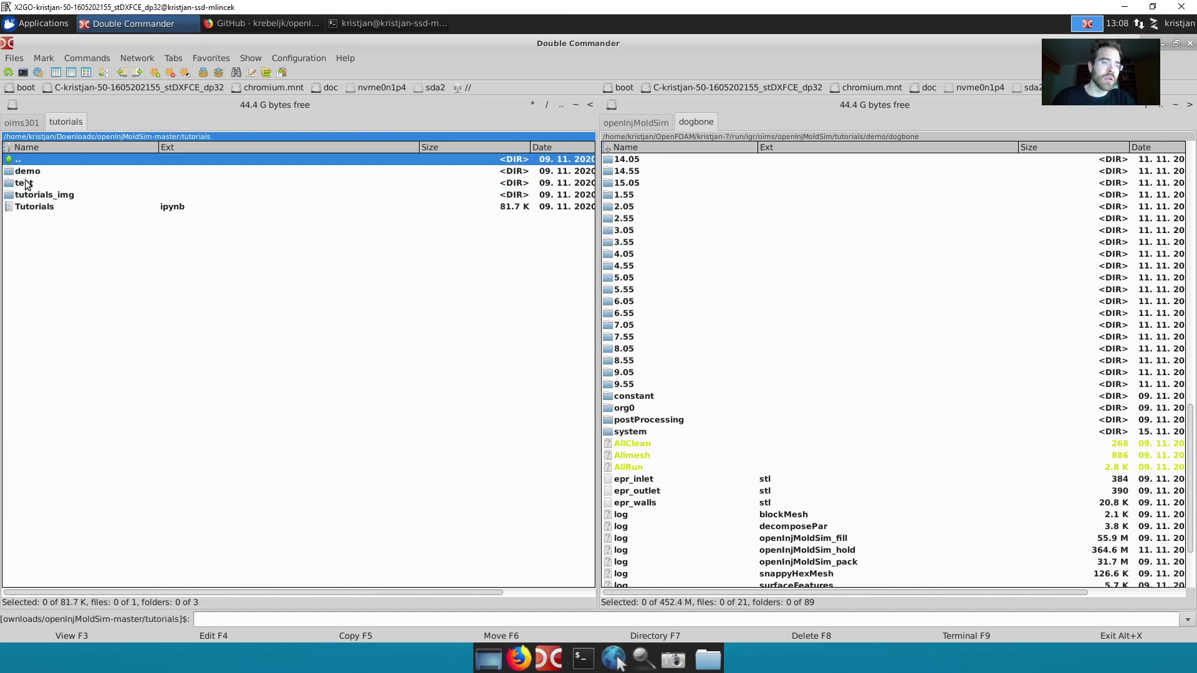
click(25, 176)
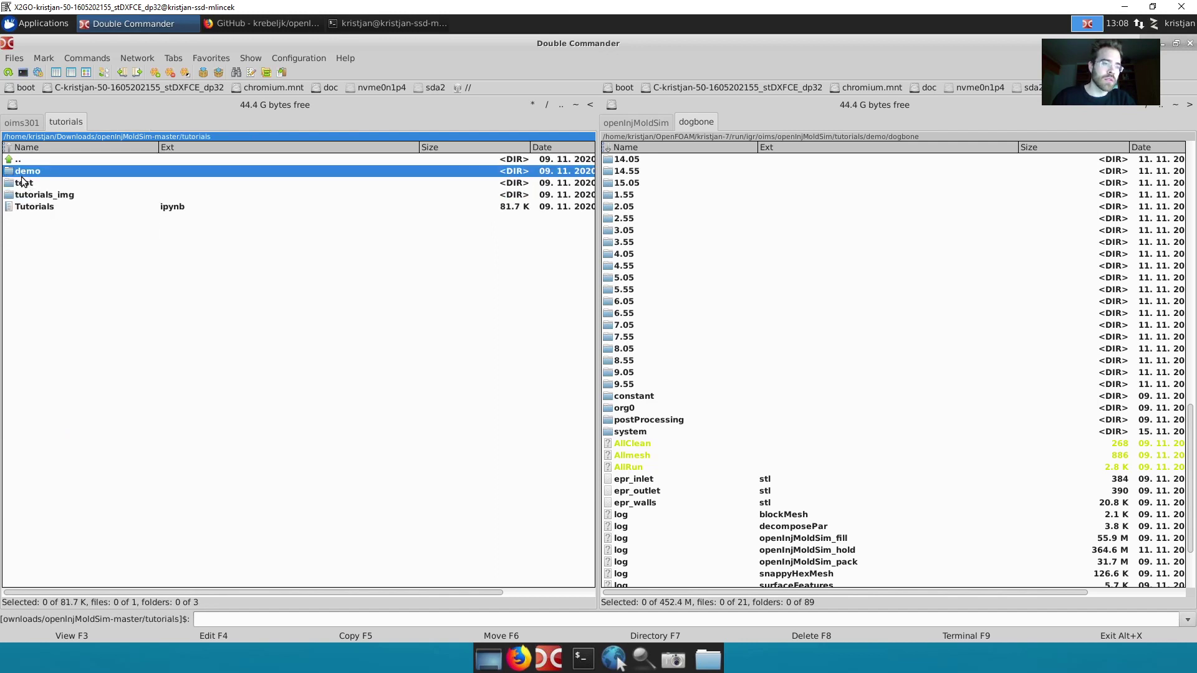
double_click(26, 177)
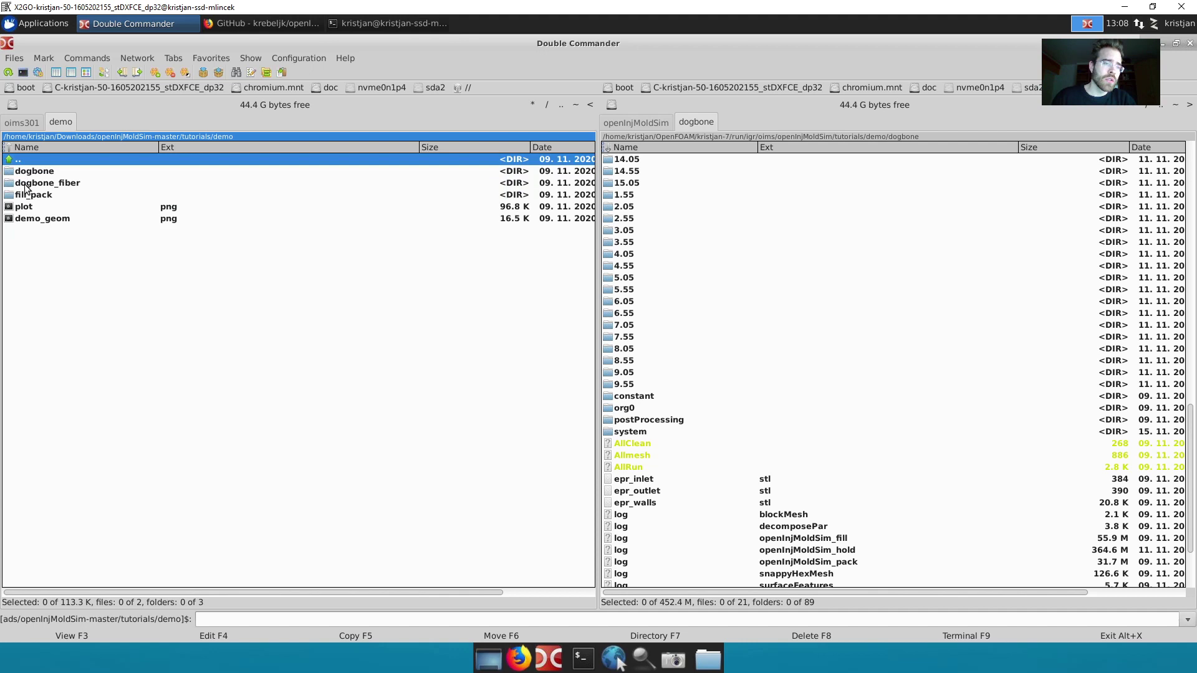
click(27, 197)
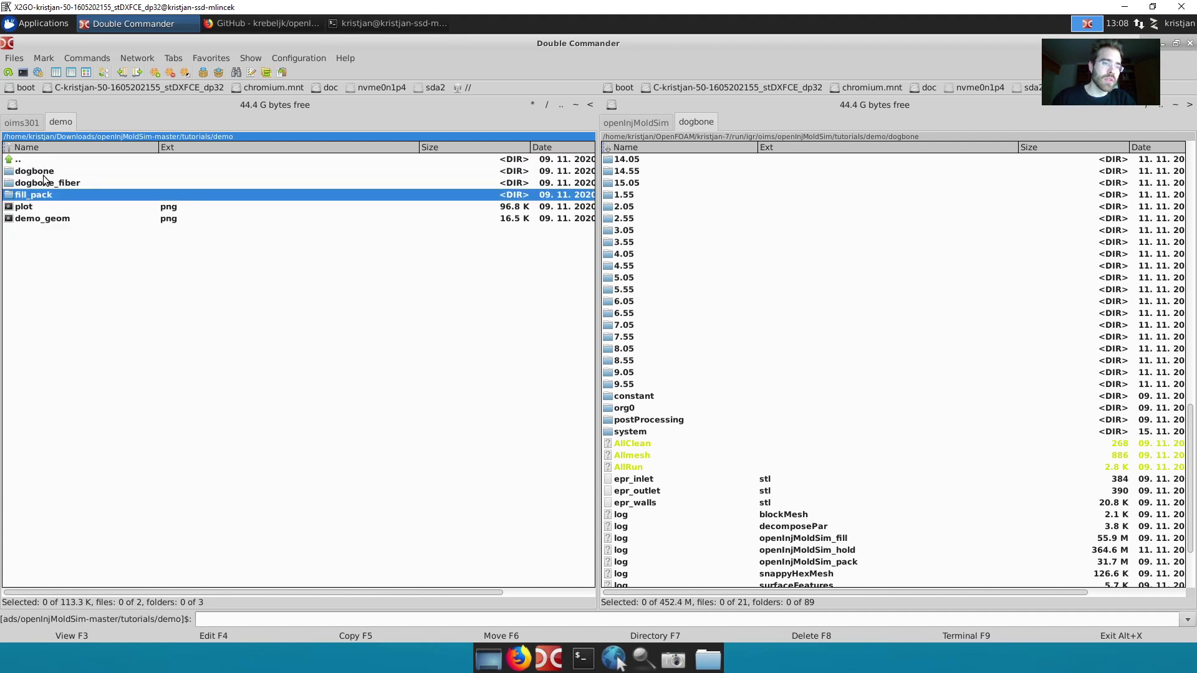
double_click(25, 197)
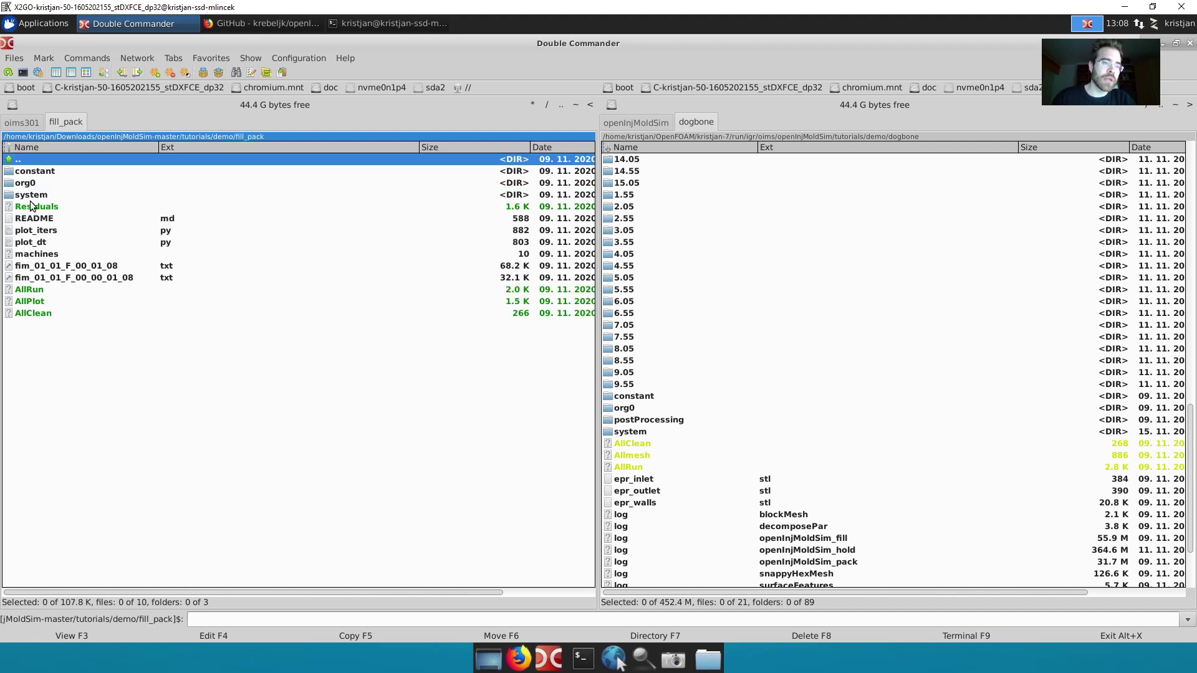
click(33, 290)
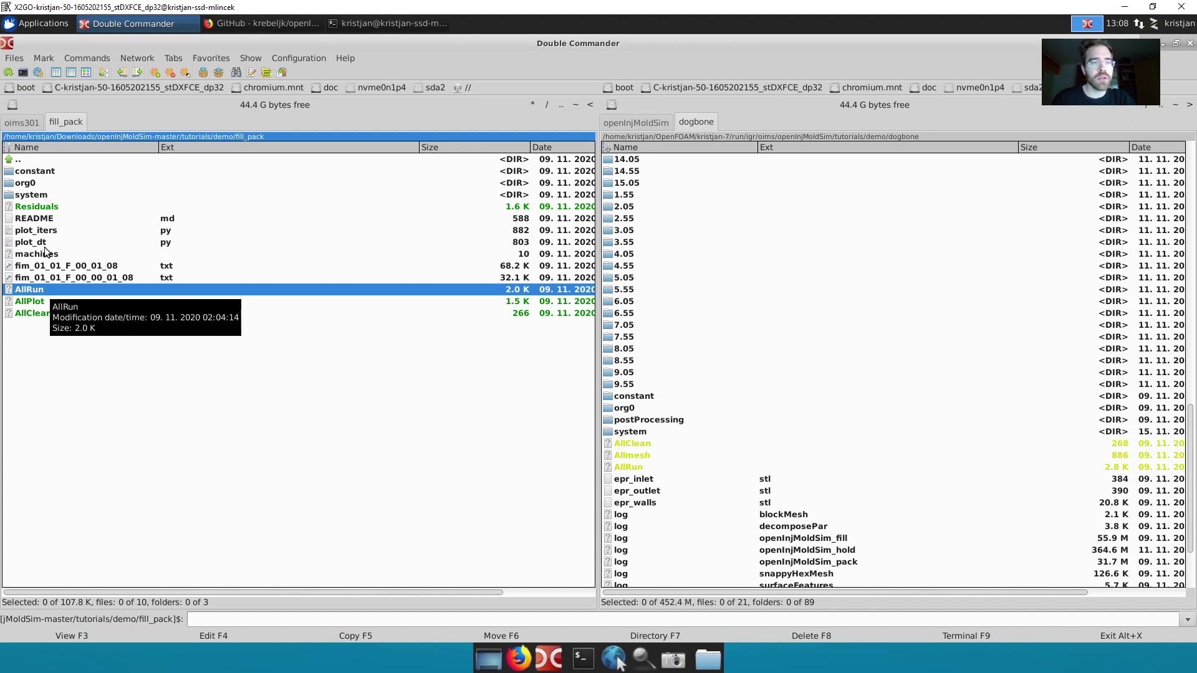
double_click(27, 196)
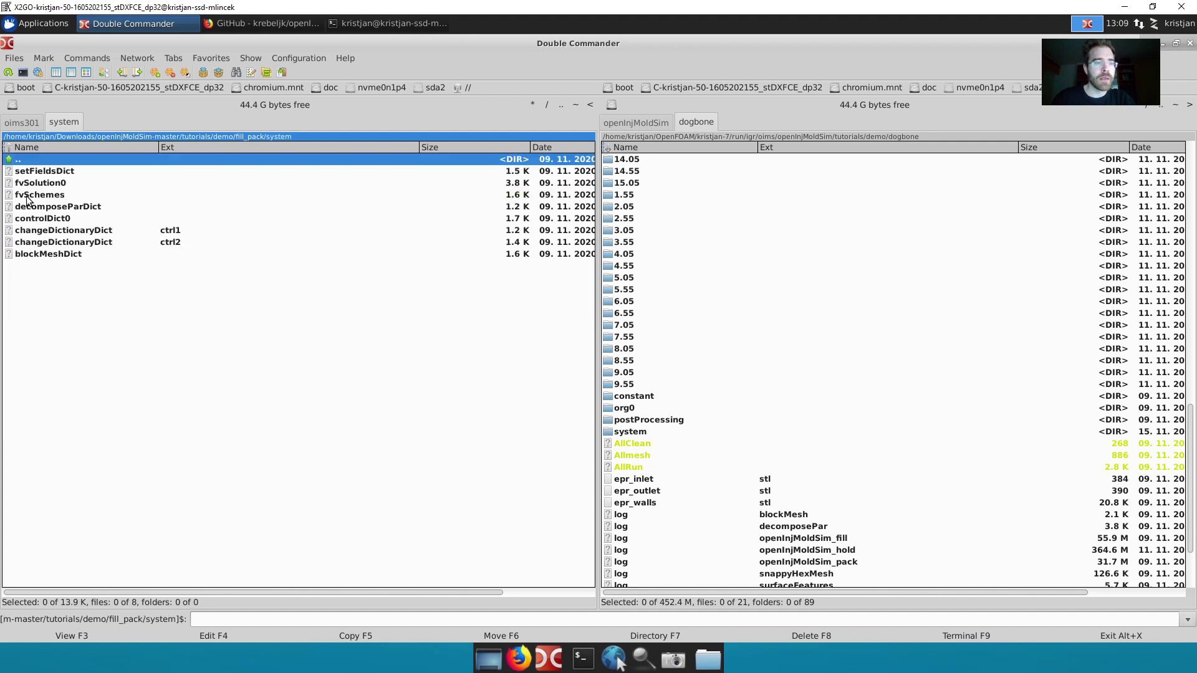
click(44, 208)
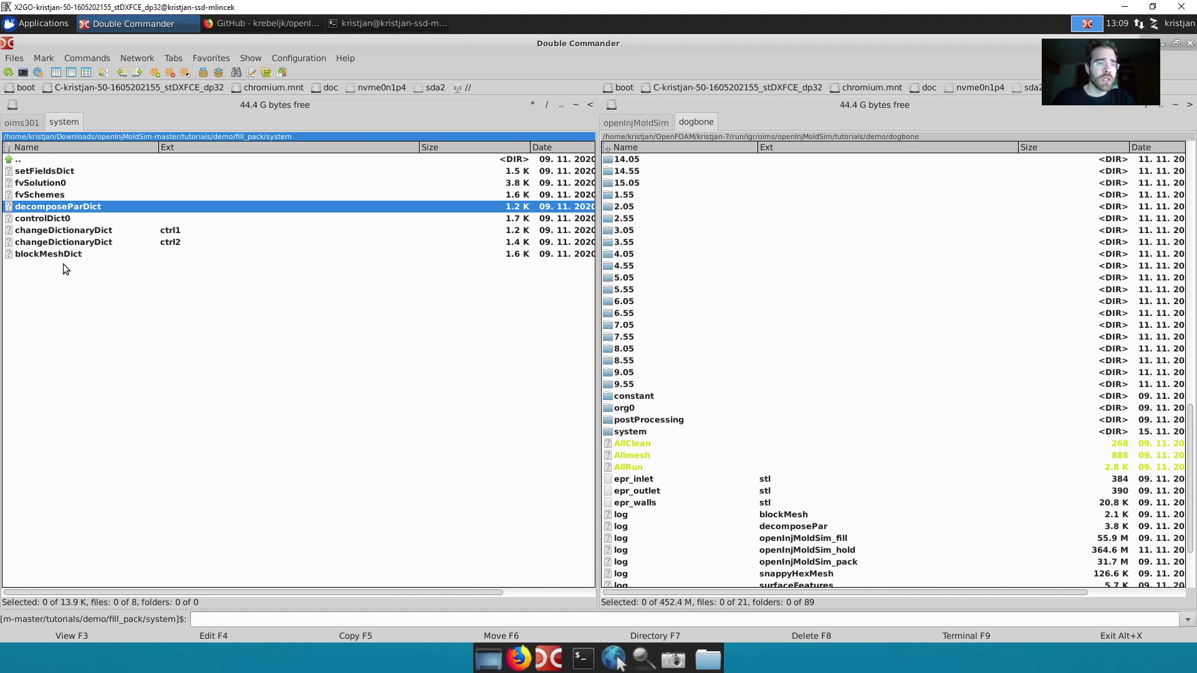
Step: Run nproc in a terminal in the system folder, confirm 16 cores, then close it
click(22, 73)
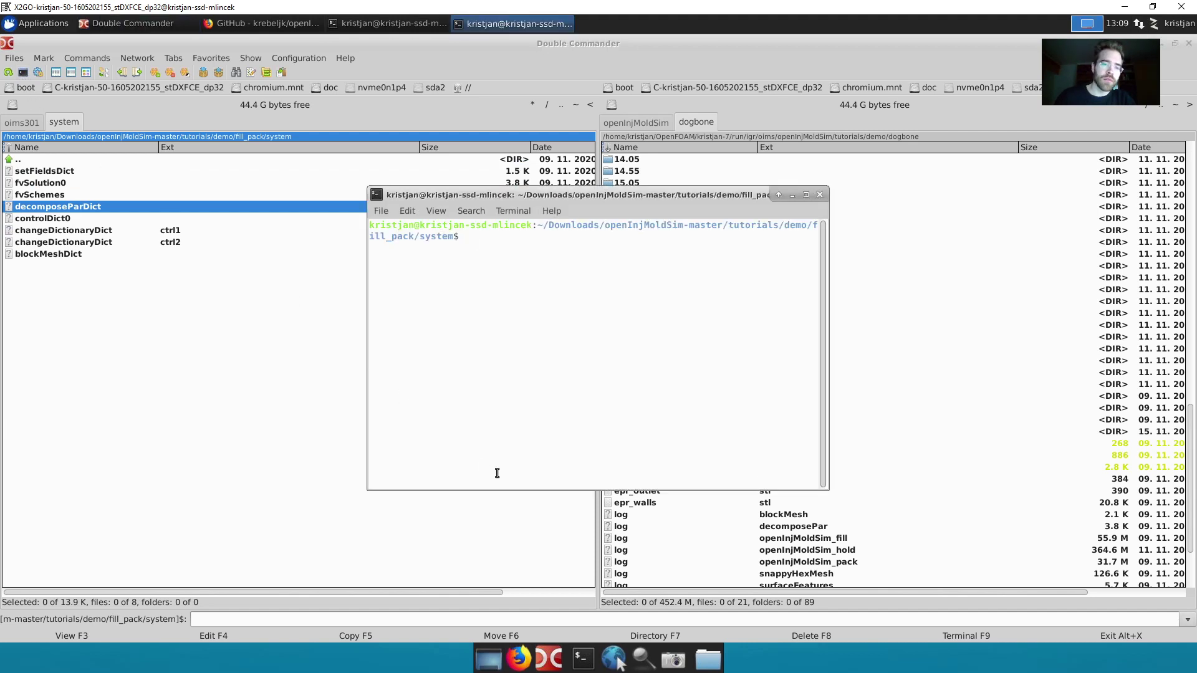
text(nproc)
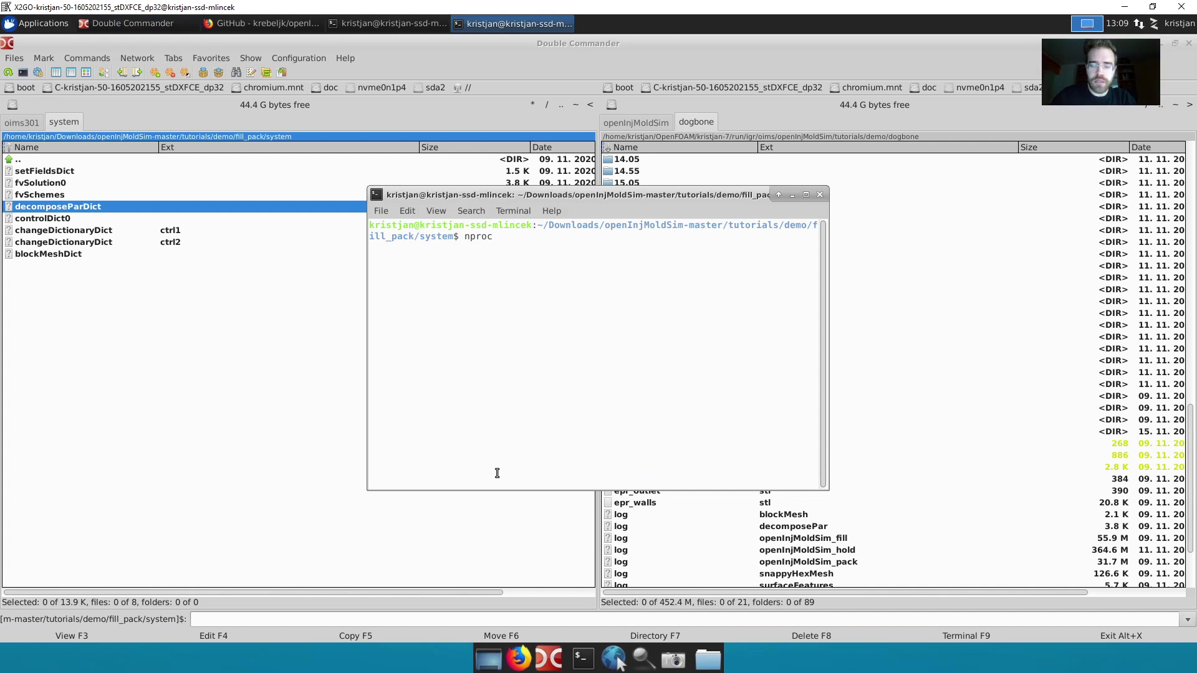
key(Return)
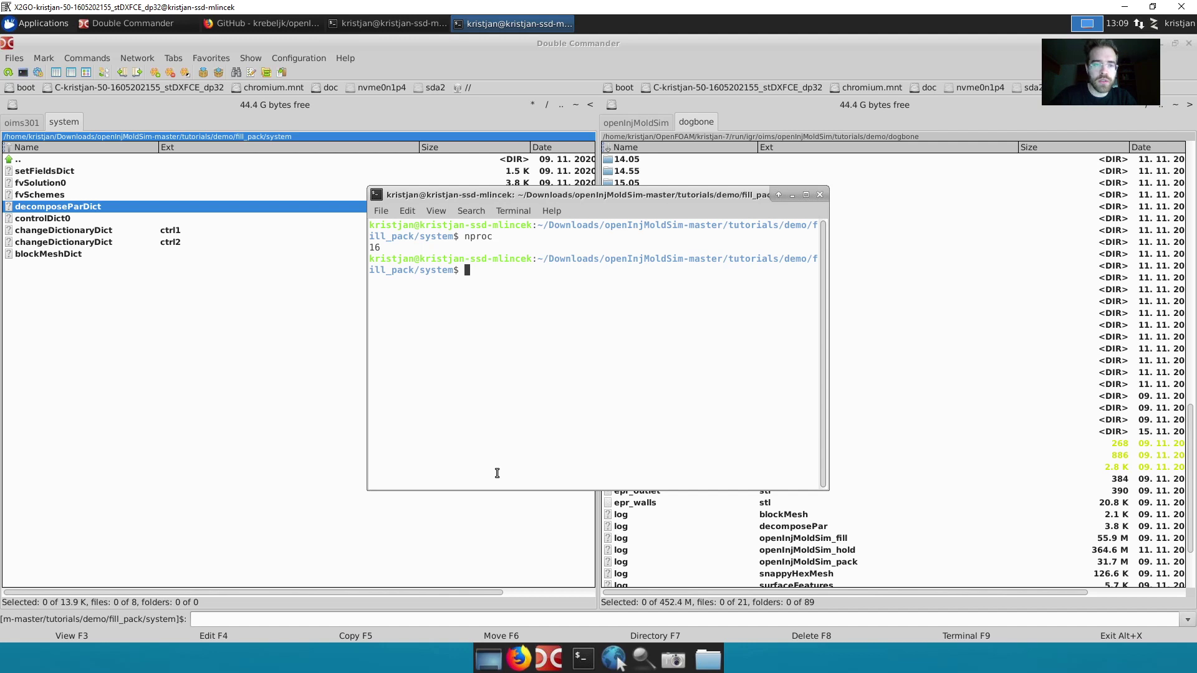
click(820, 195)
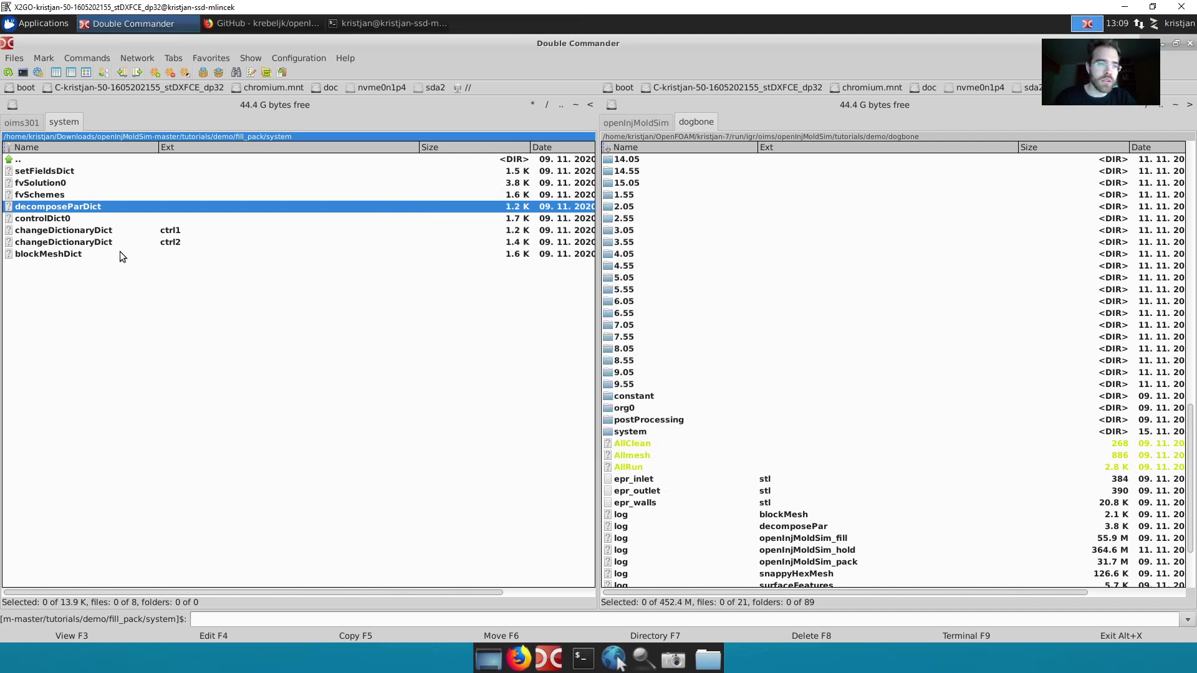
Step: Edit decomposeParDict in the Text Editor to set numberOfSubdomains to 15 and save
right_click(77, 210)
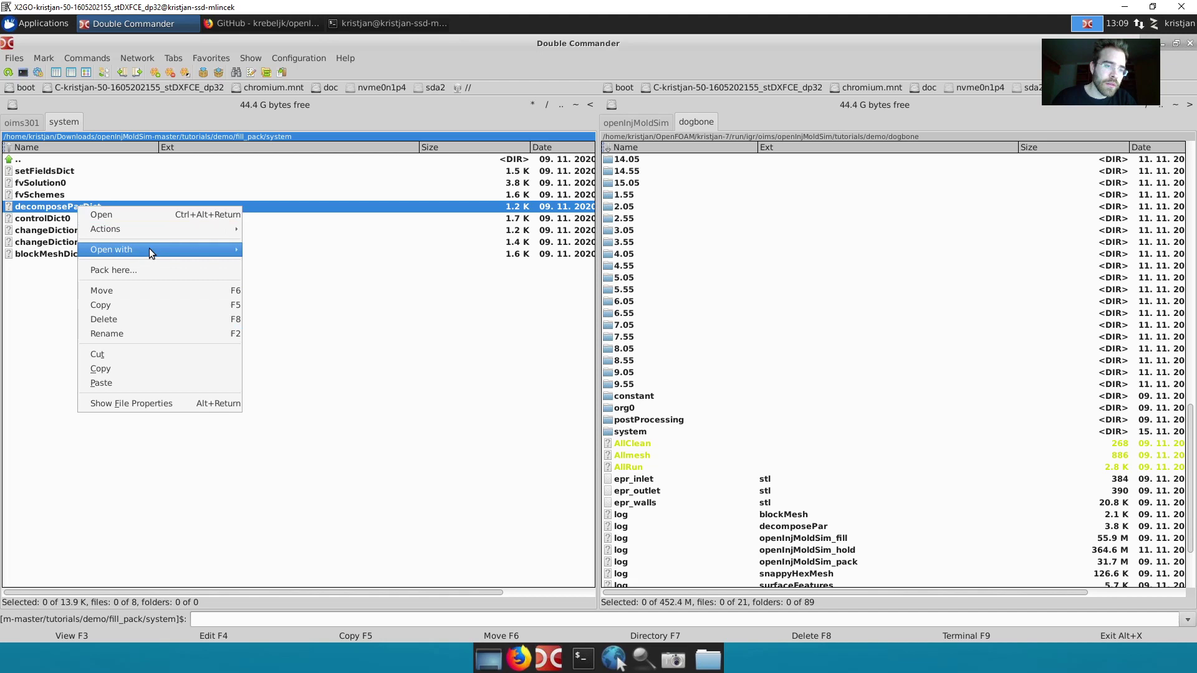
mouse_move(148, 250)
click(287, 278)
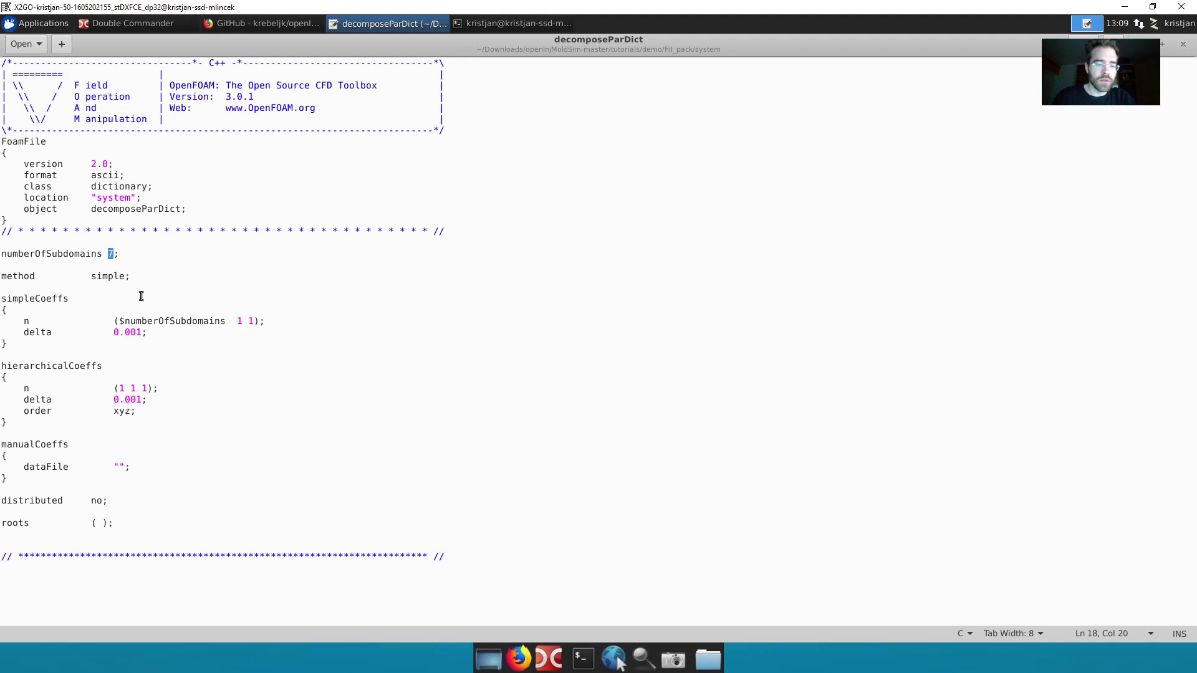
text(5)
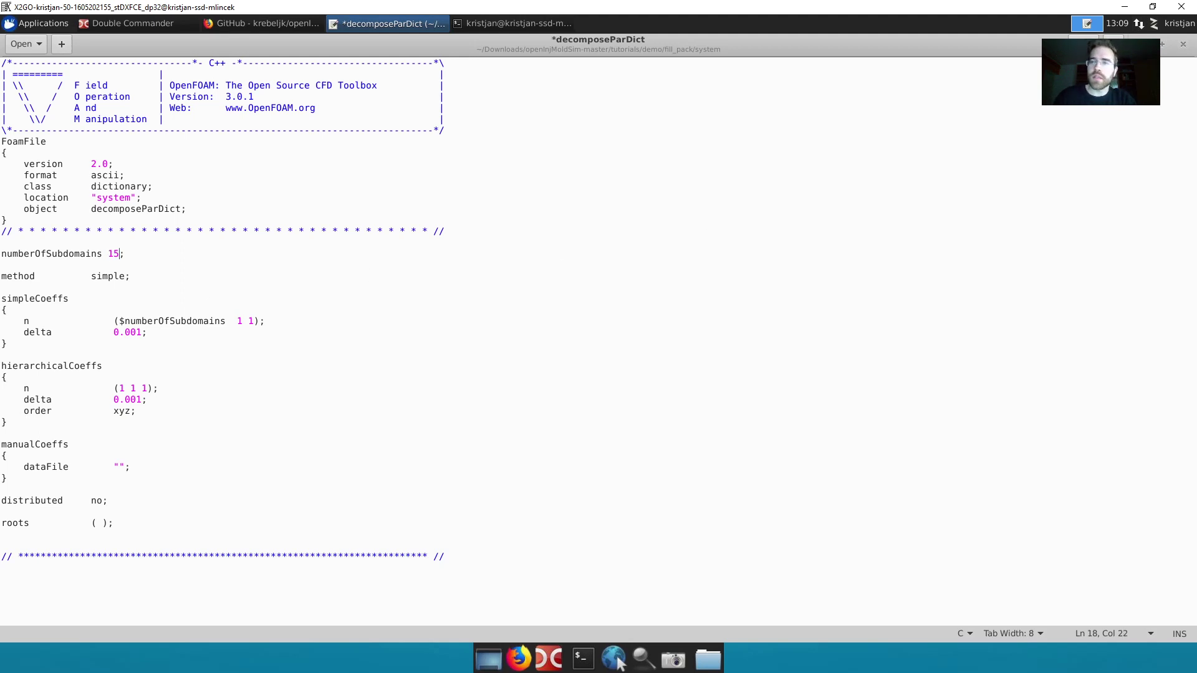
key(ctrl+s)
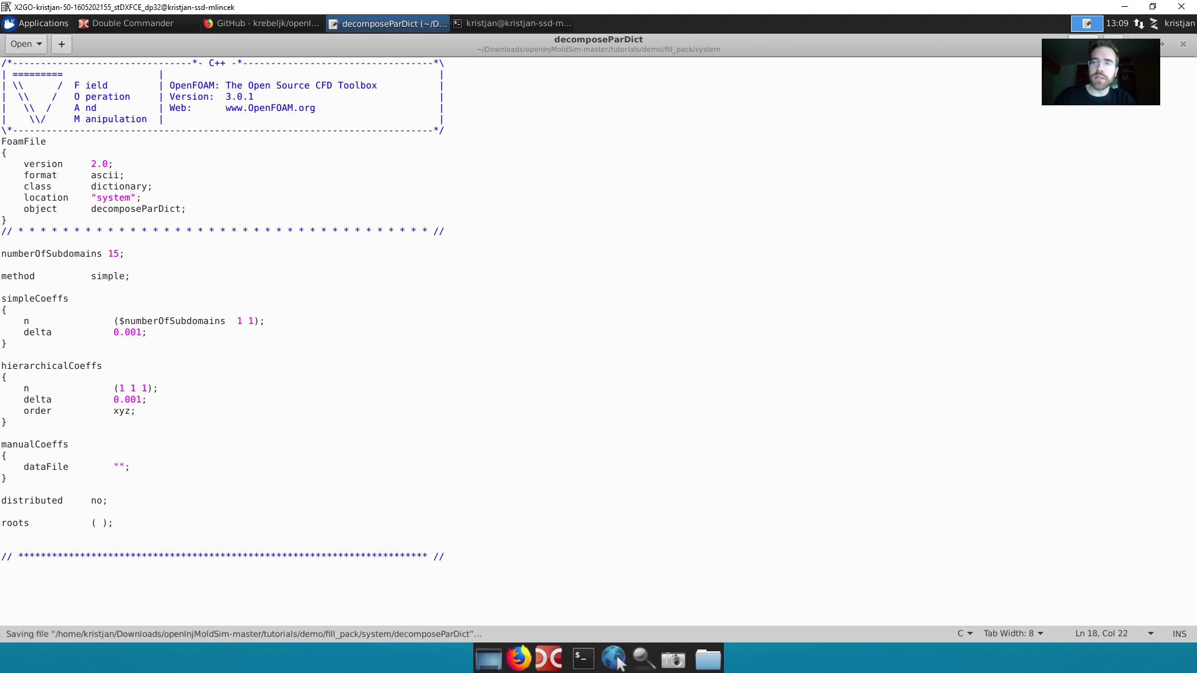
Step: Close the editor, return to fill_pack, and in a terminal run of7 and type ./AllRun
click(1185, 46)
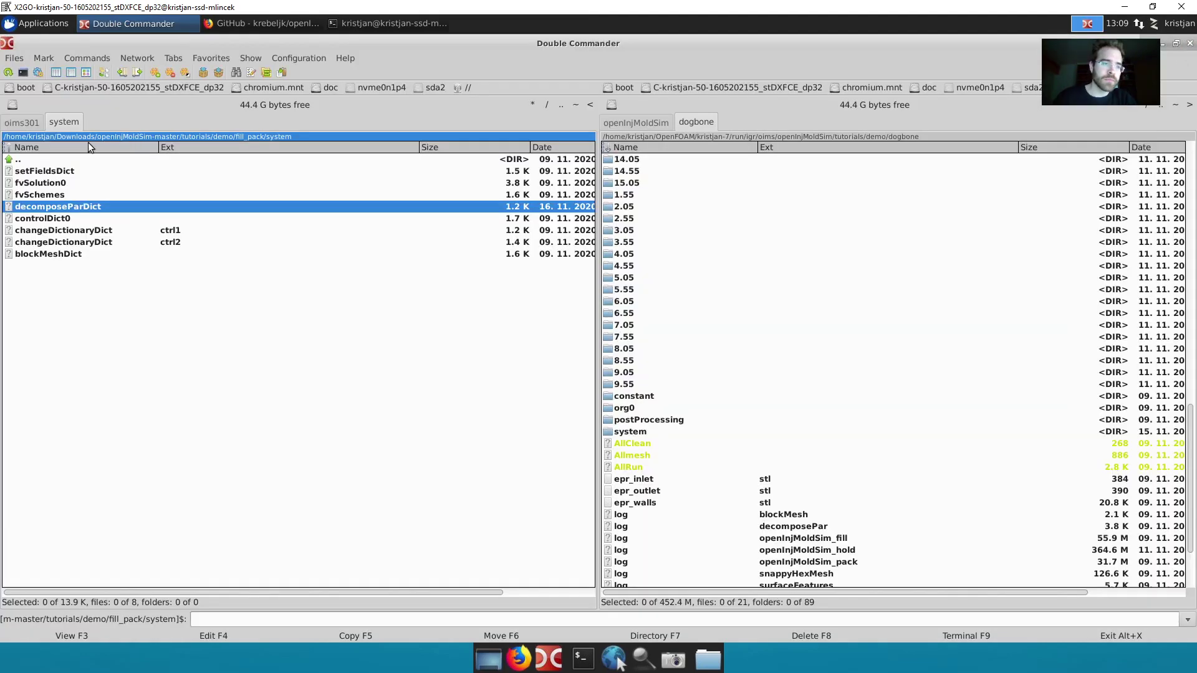
key(BackSpace)
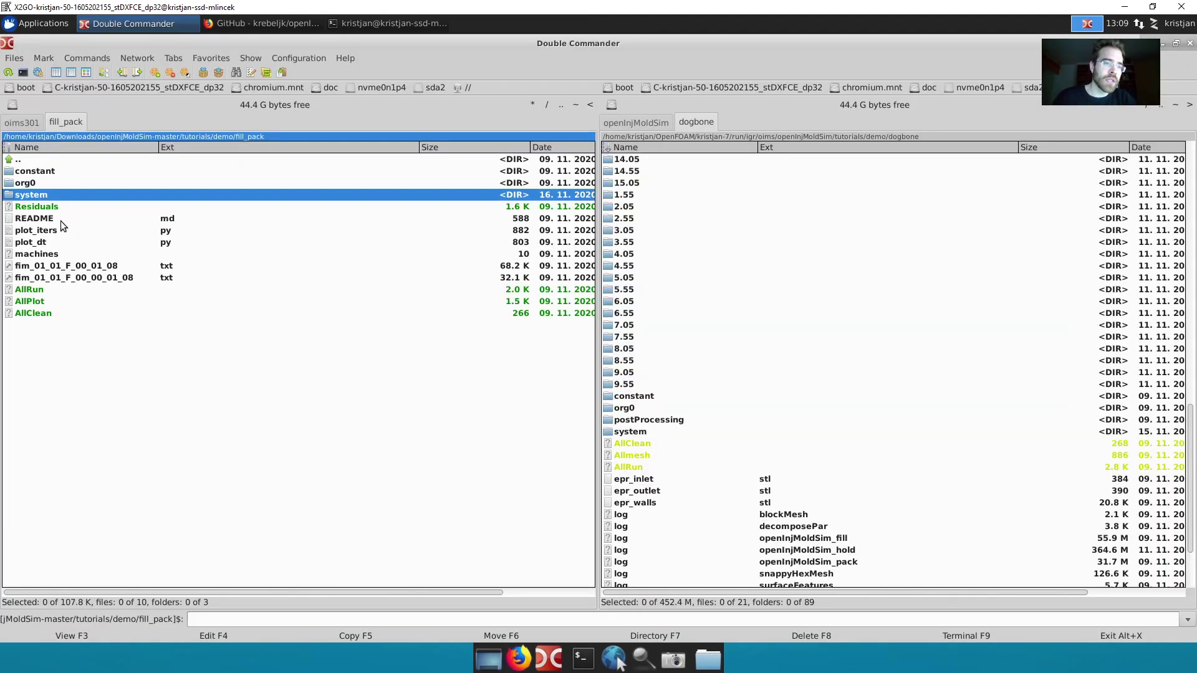
key(F9)
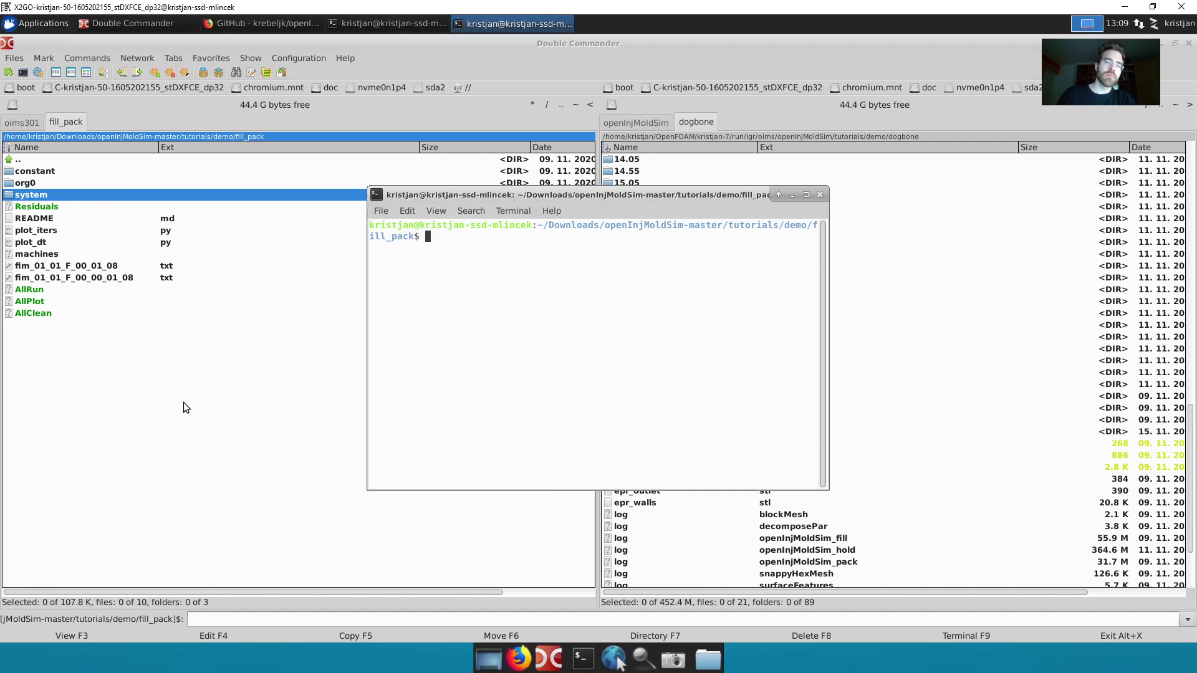
text(of)
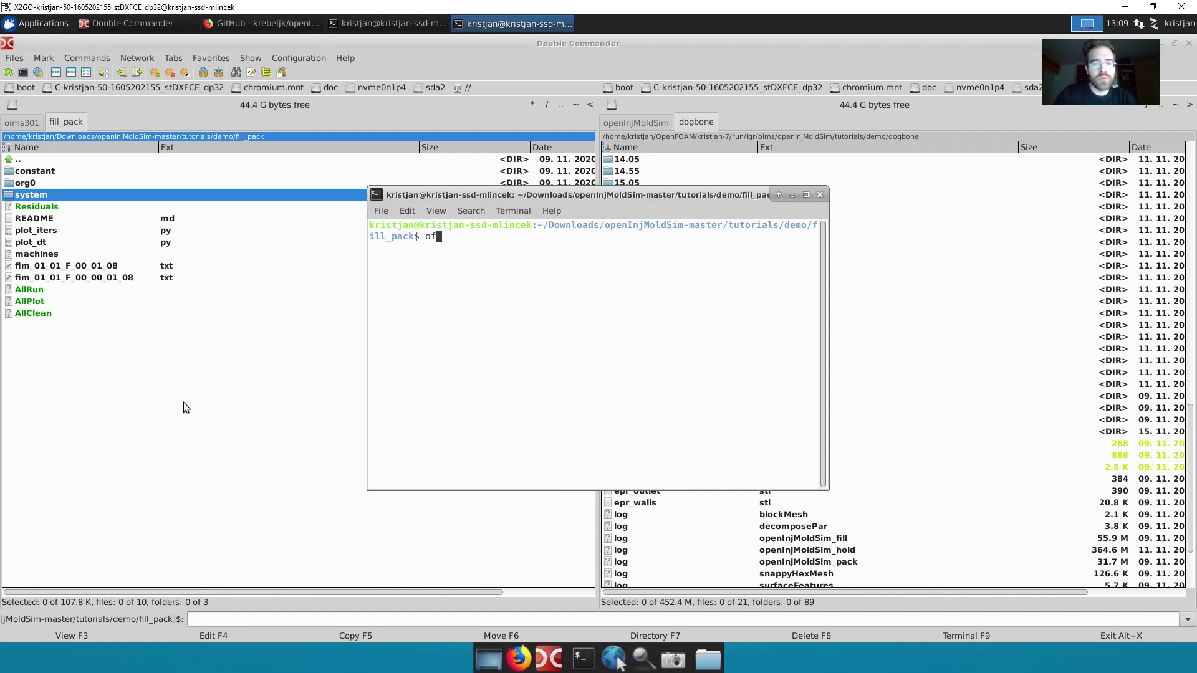
text(7)
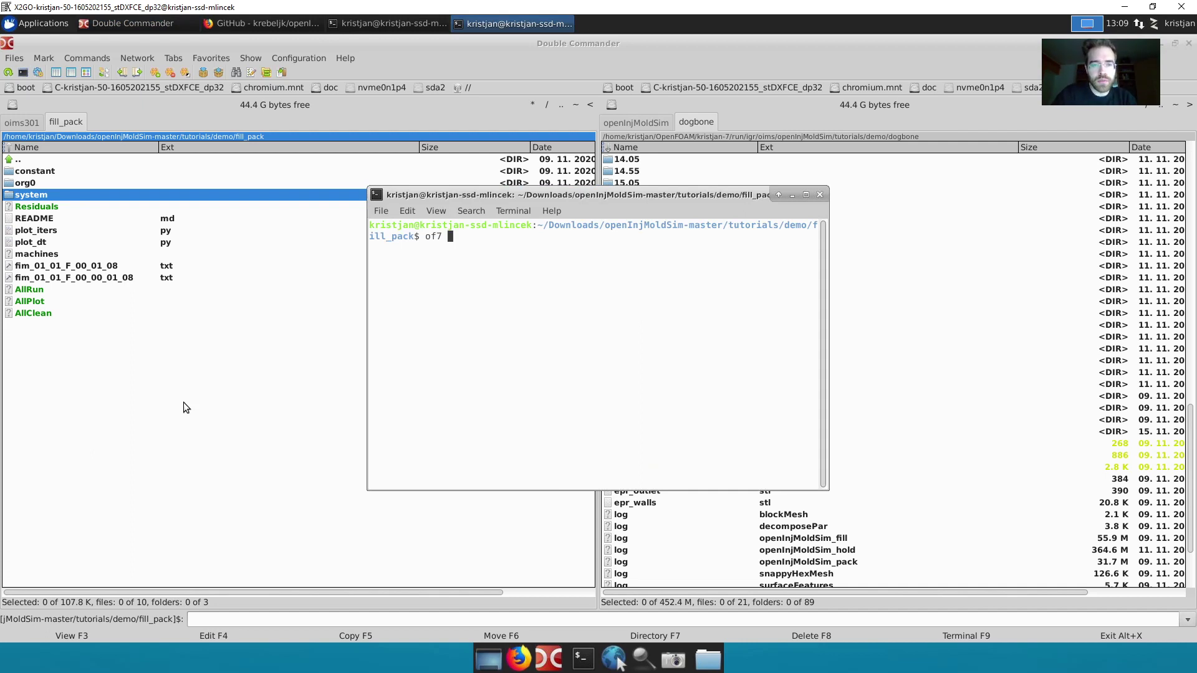
key(Return)
text(./)
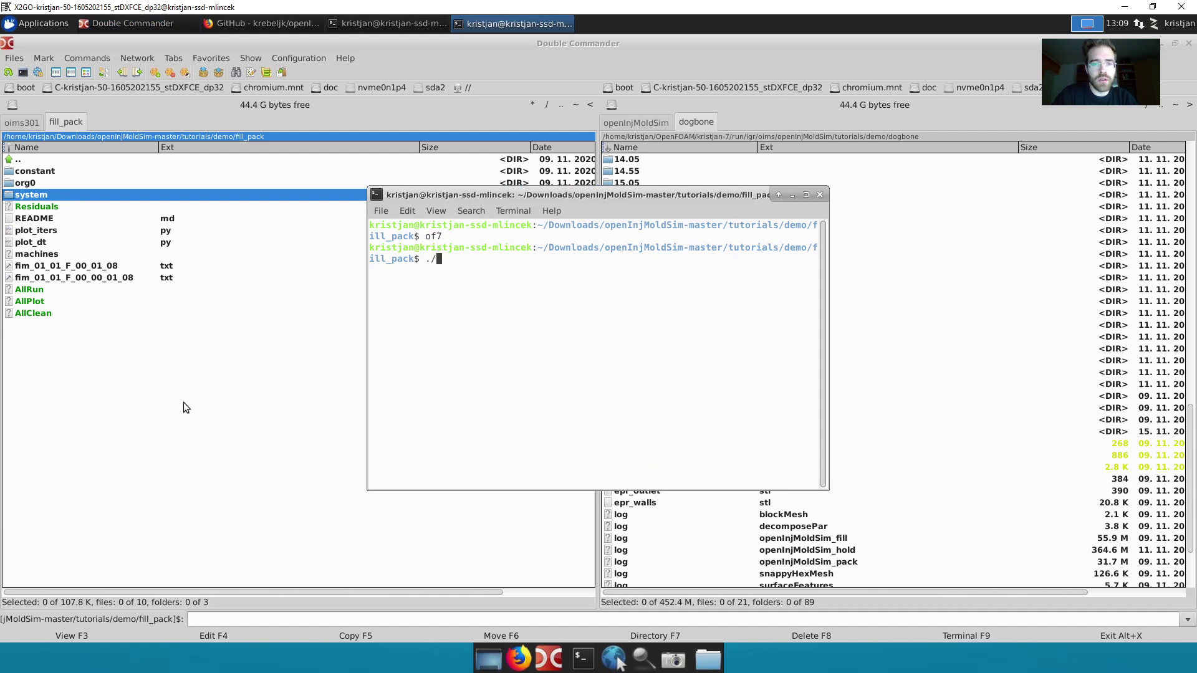
text(AllR)
key(Tab)
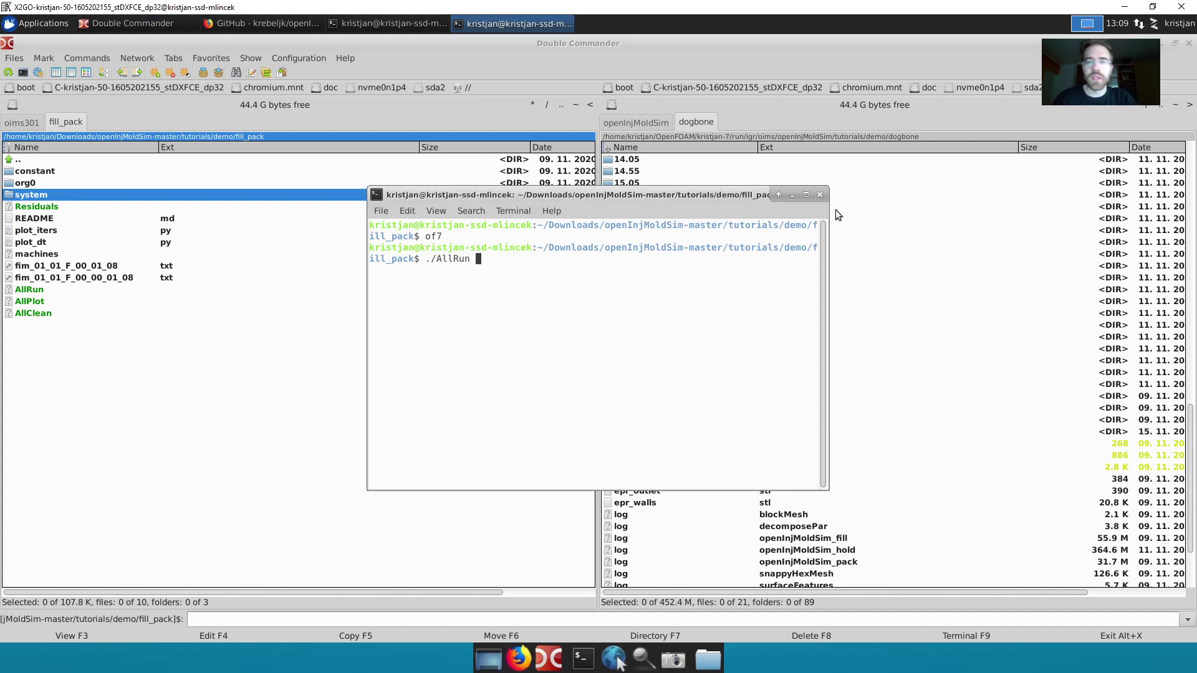
click(819, 195)
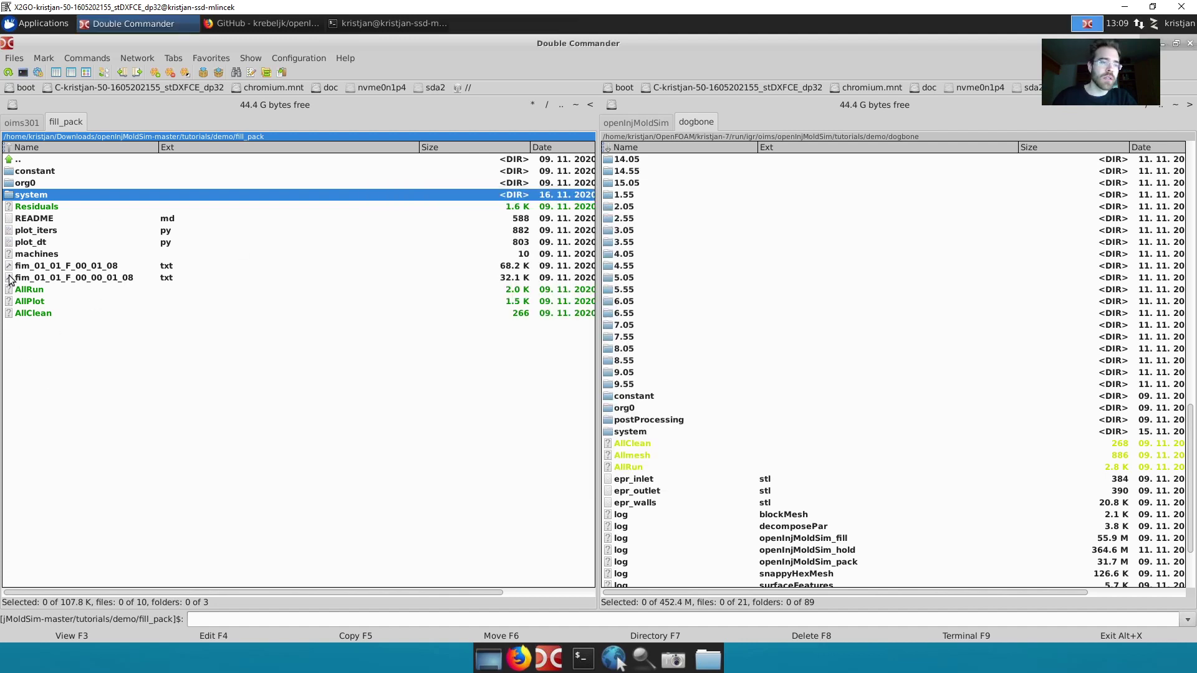
Step: Select the dogbone case's 3.05, 5.05 and 7.05 time folders
click(619, 232)
click(625, 275)
click(627, 325)
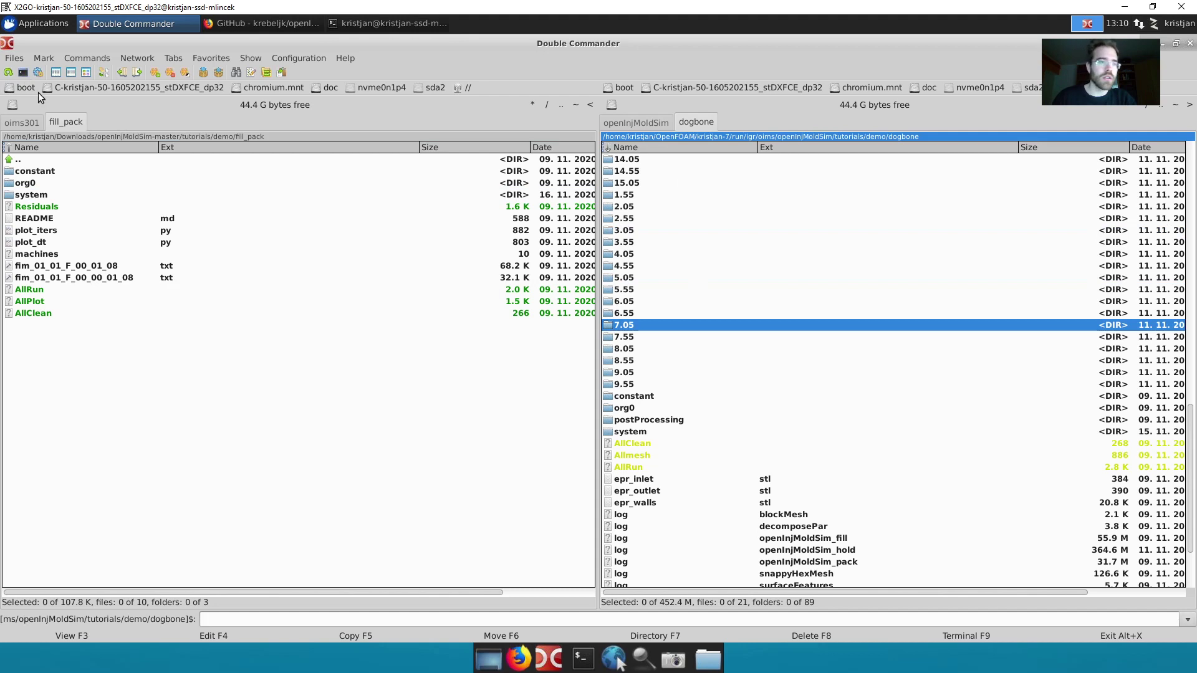
Step: In a terminal in the dogbone folder, run of7 and launch paraFoam
click(22, 72)
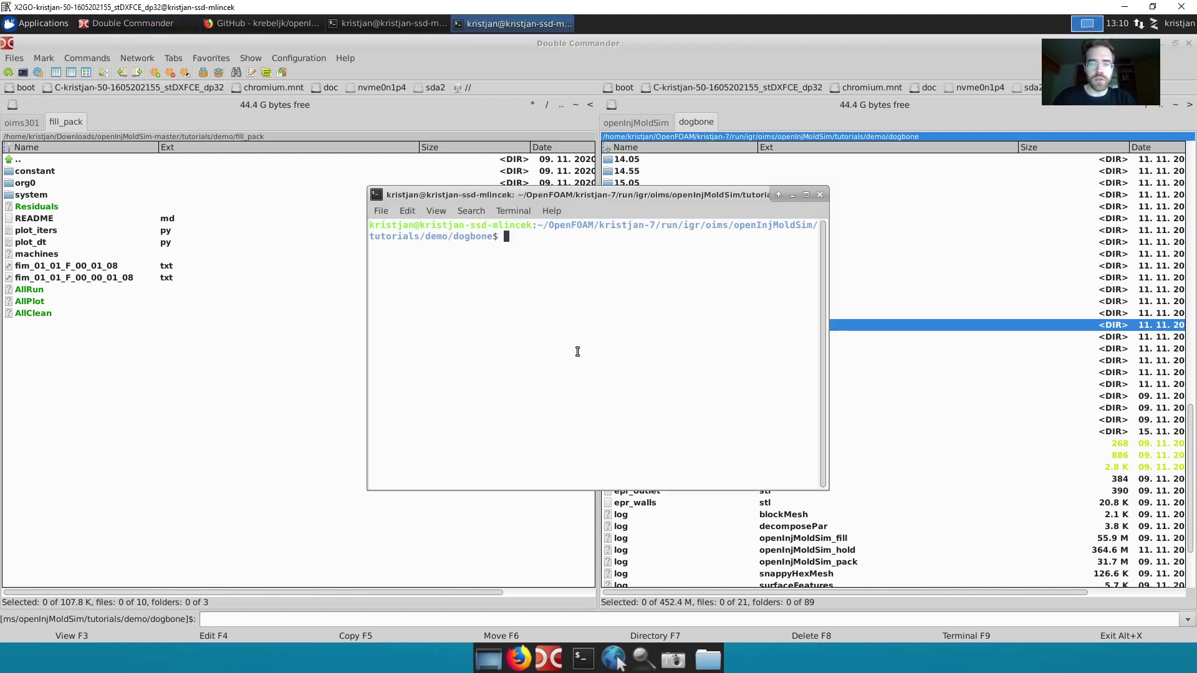
text(of)
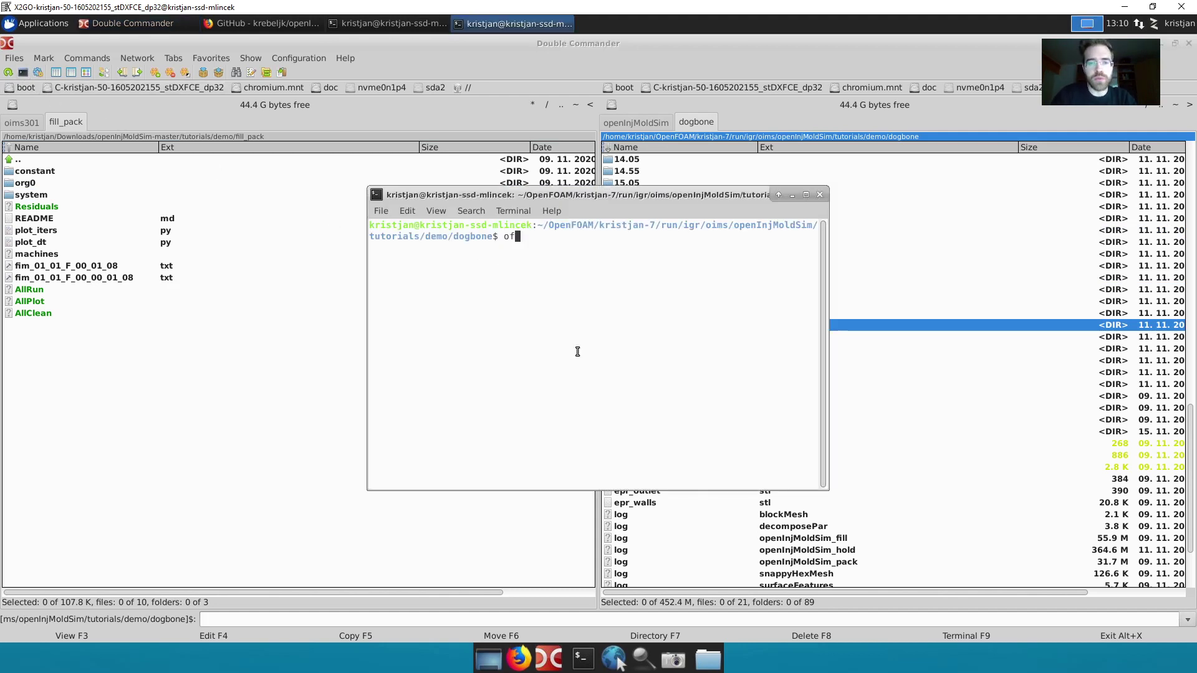
text(7)
key(Return)
text(pa)
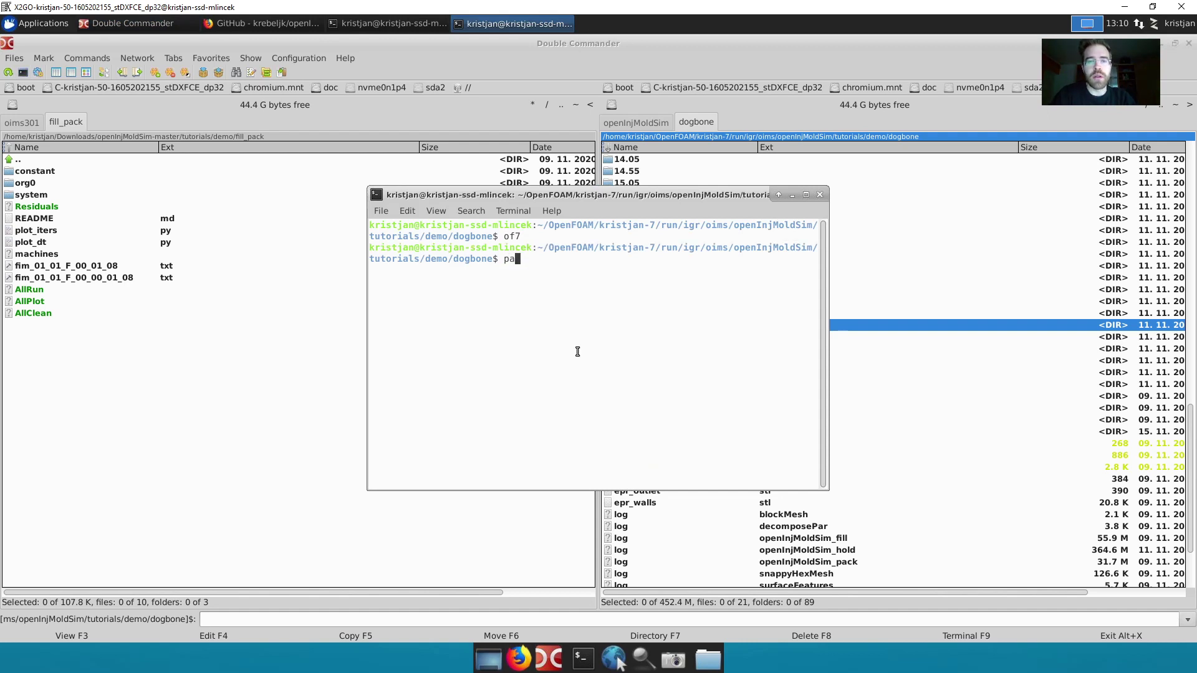
text(ra)
key(Tab)
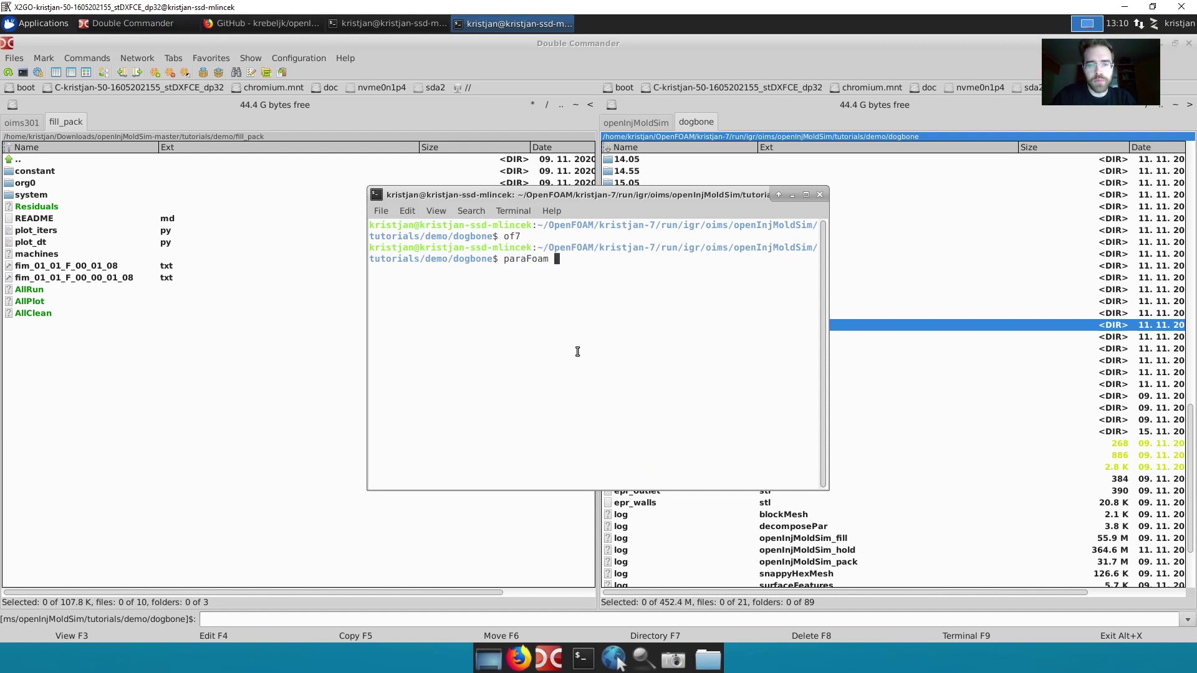
key(Return)
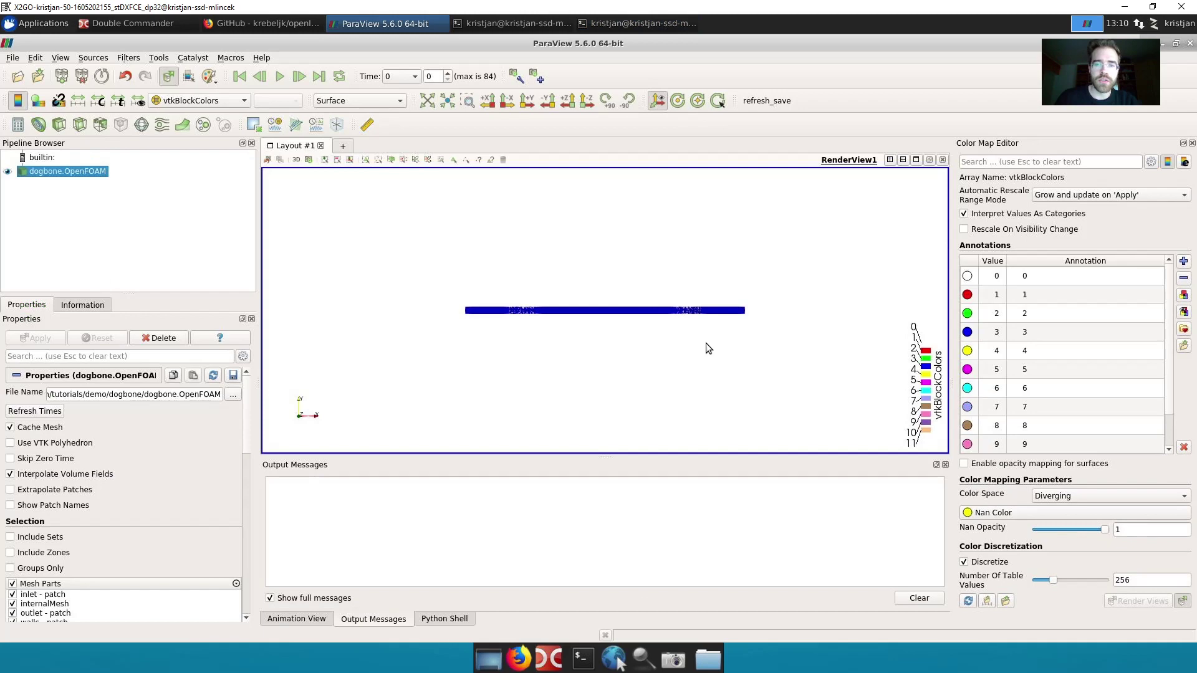
Step: Rotate the dogbone into a 3D view and advance to time 0.03
drag(706, 343, 469, 367)
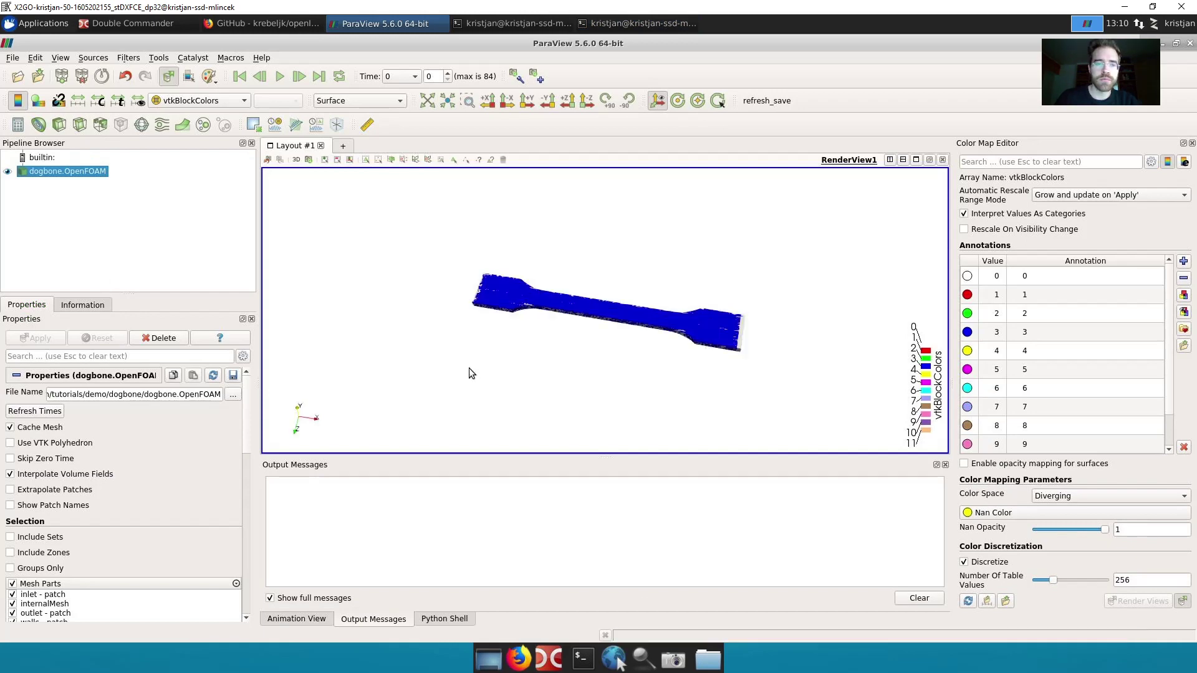
click(300, 78)
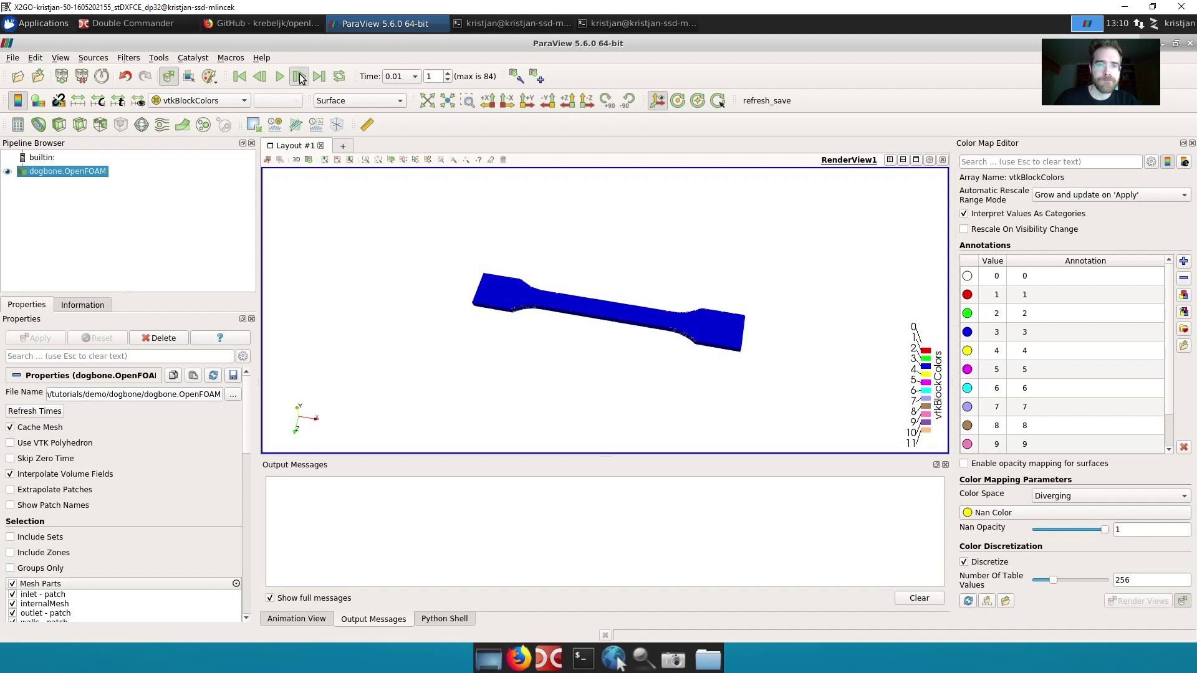
click(299, 77)
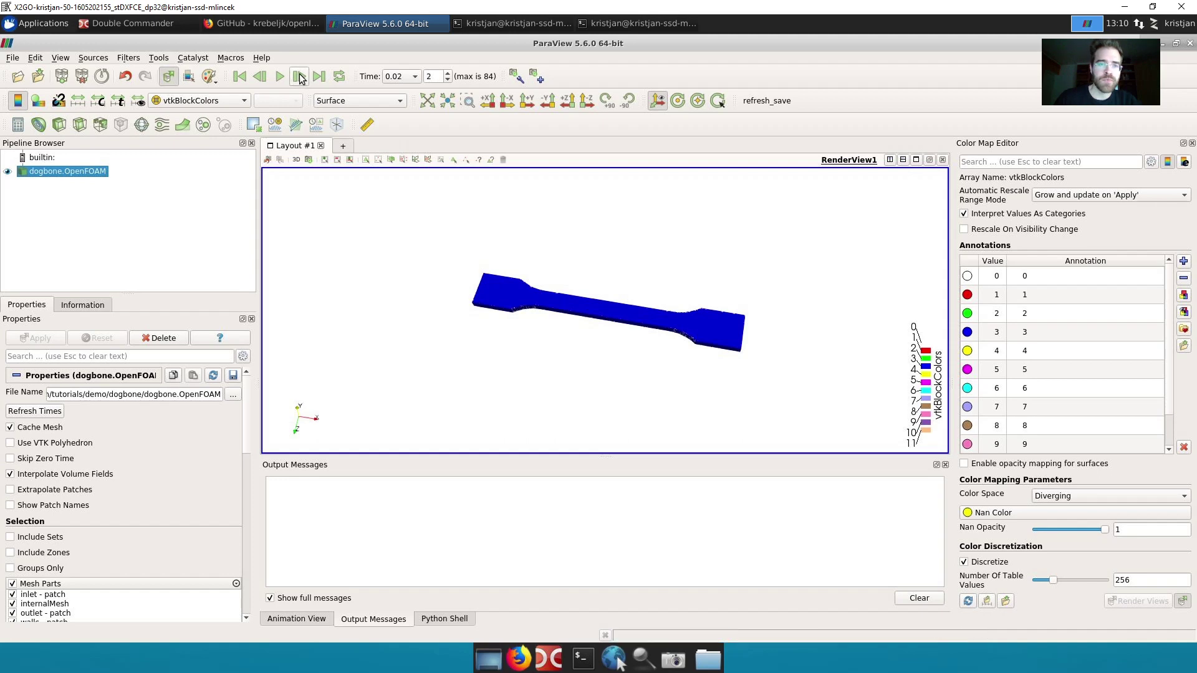
click(300, 78)
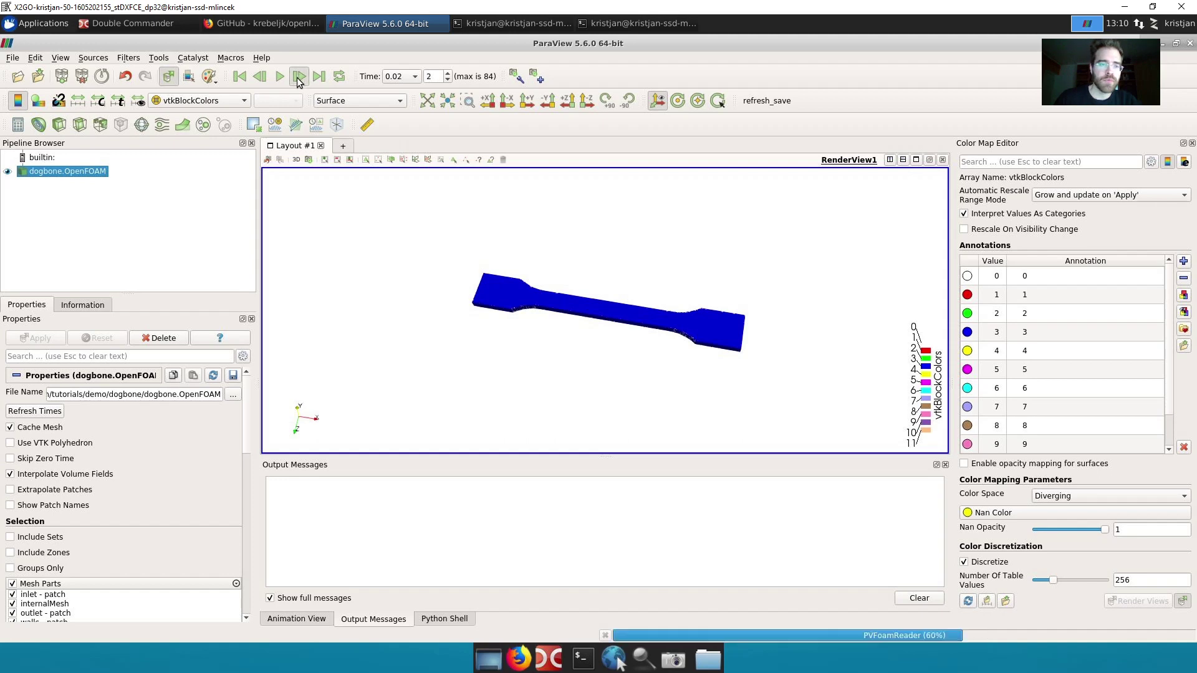
Step: Enable all Volume Fields for dogbone.OpenFOAM and apply
click(244, 101)
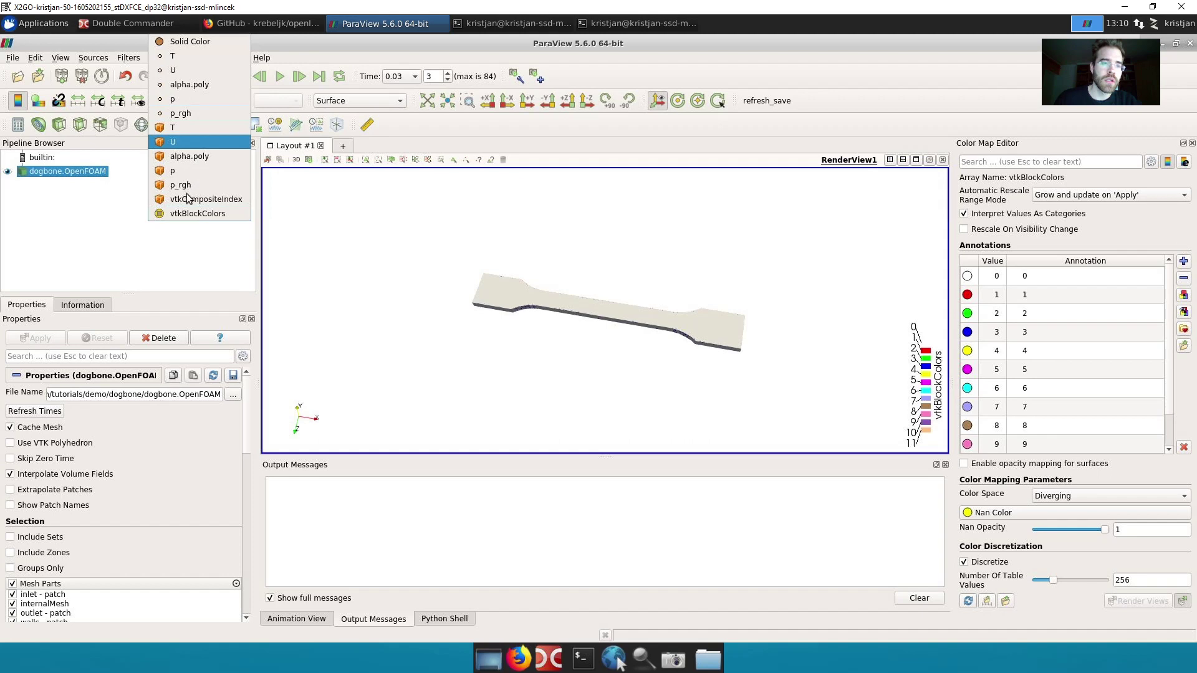
click(332, 211)
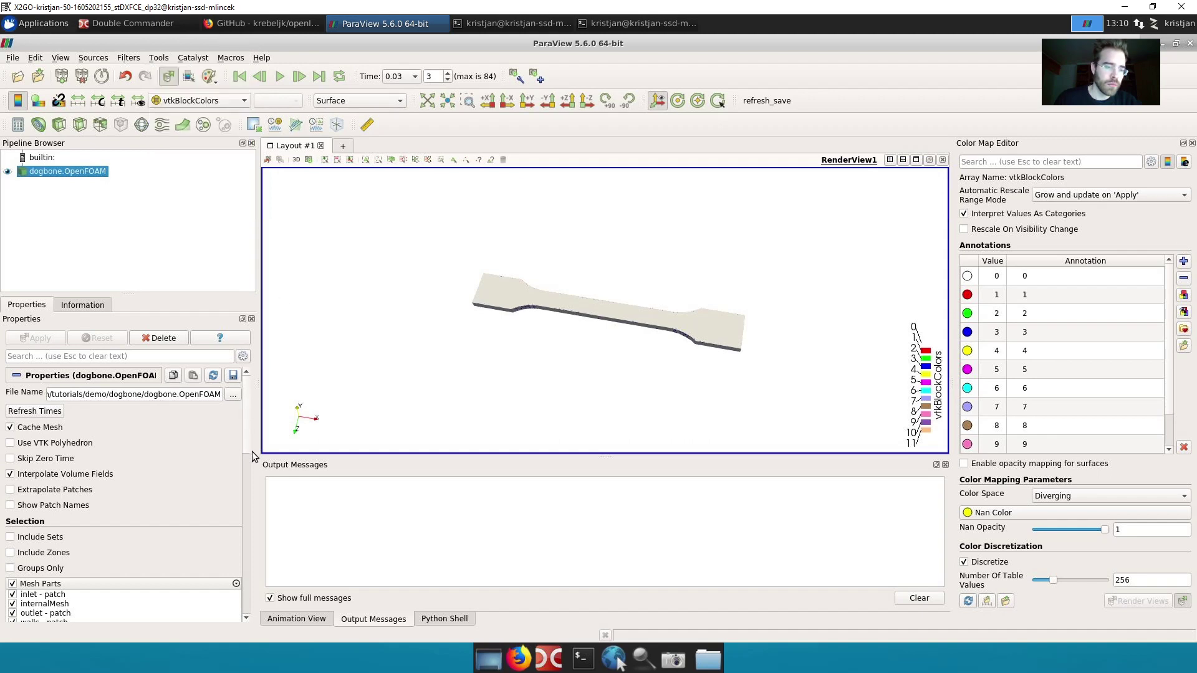
scroll(252, 452, down, 5)
scroll(251, 466, down, 3)
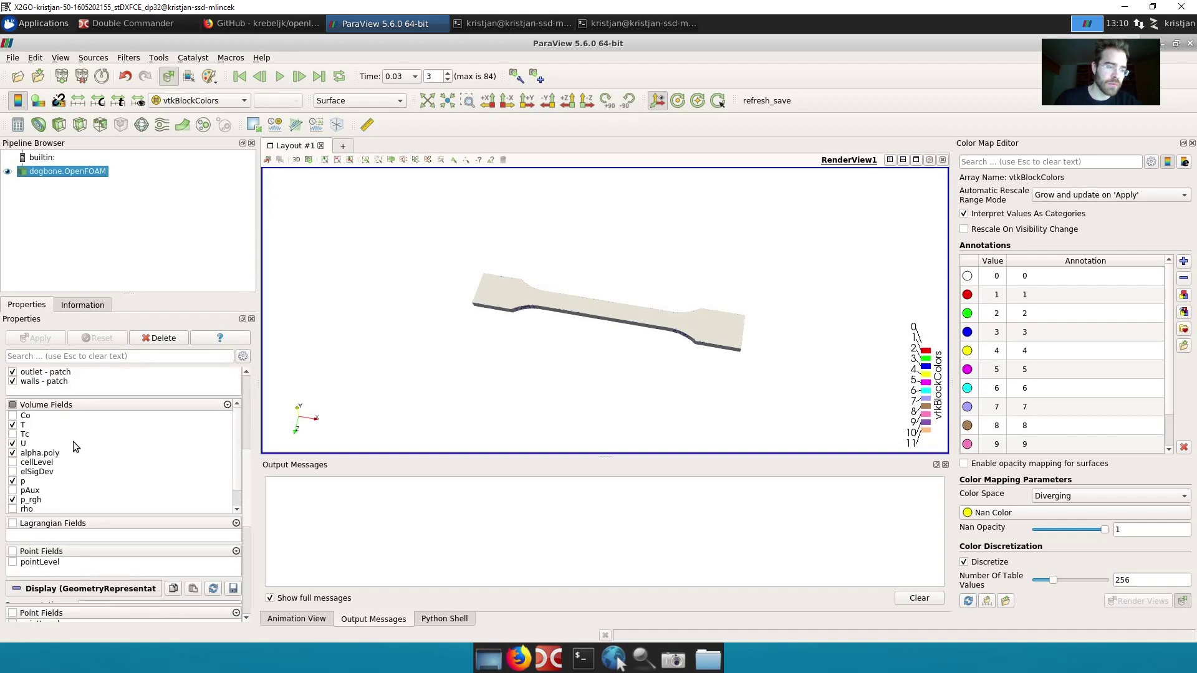
click(13, 406)
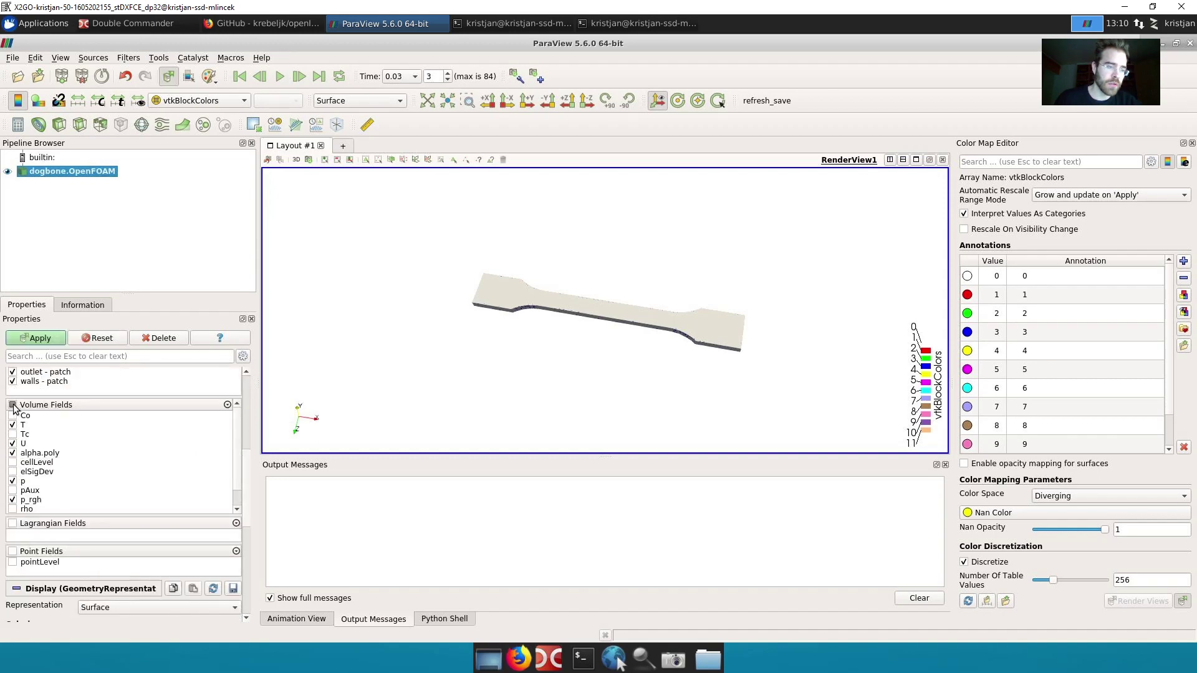
click(36, 339)
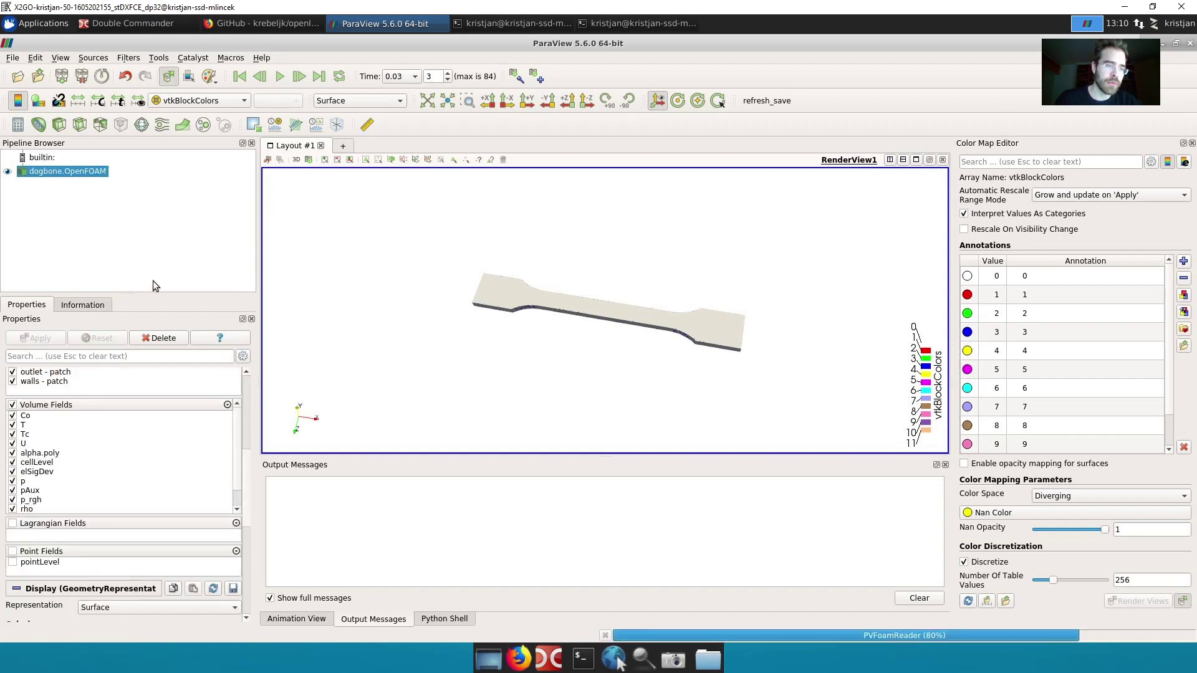
click(238, 101)
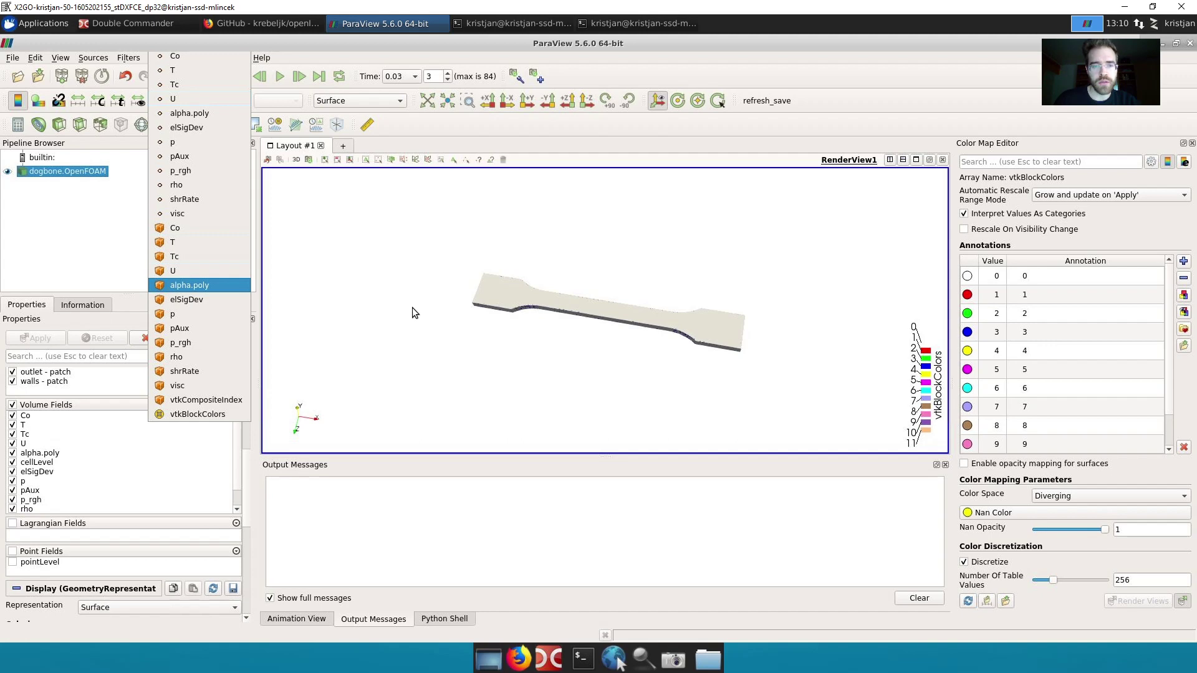
Step: Colour the dogbone by alpha.poly and show it at time 0.3
key(Return)
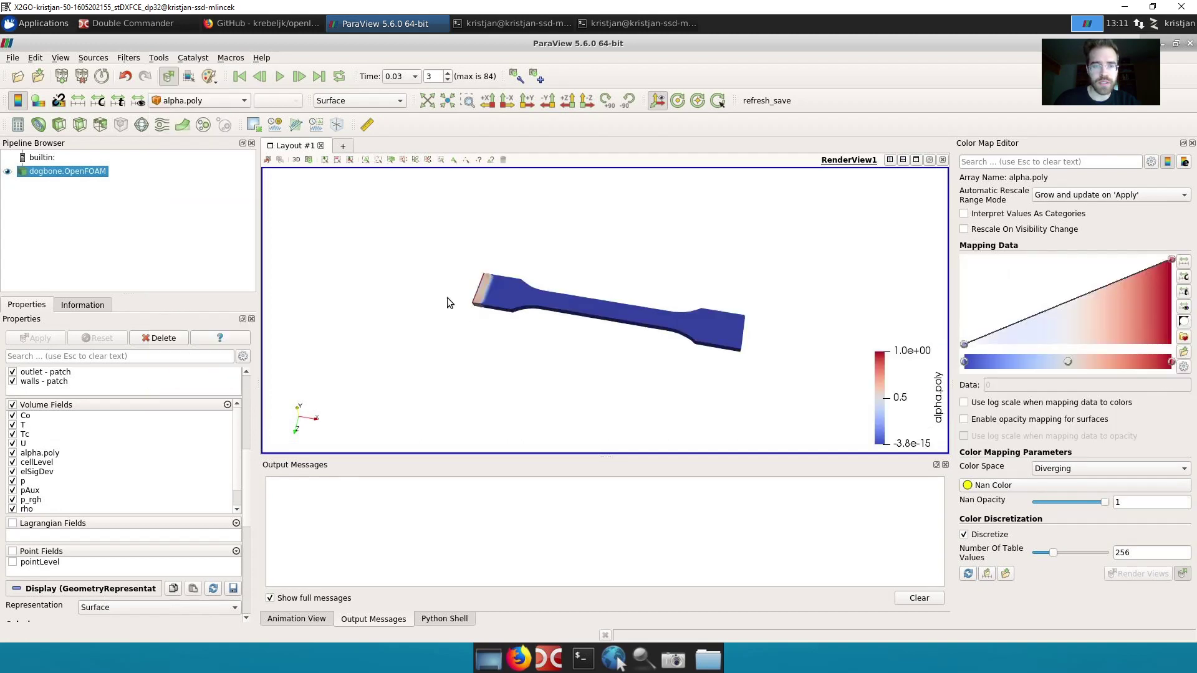
click(416, 77)
scroll(401, 541, down, 12)
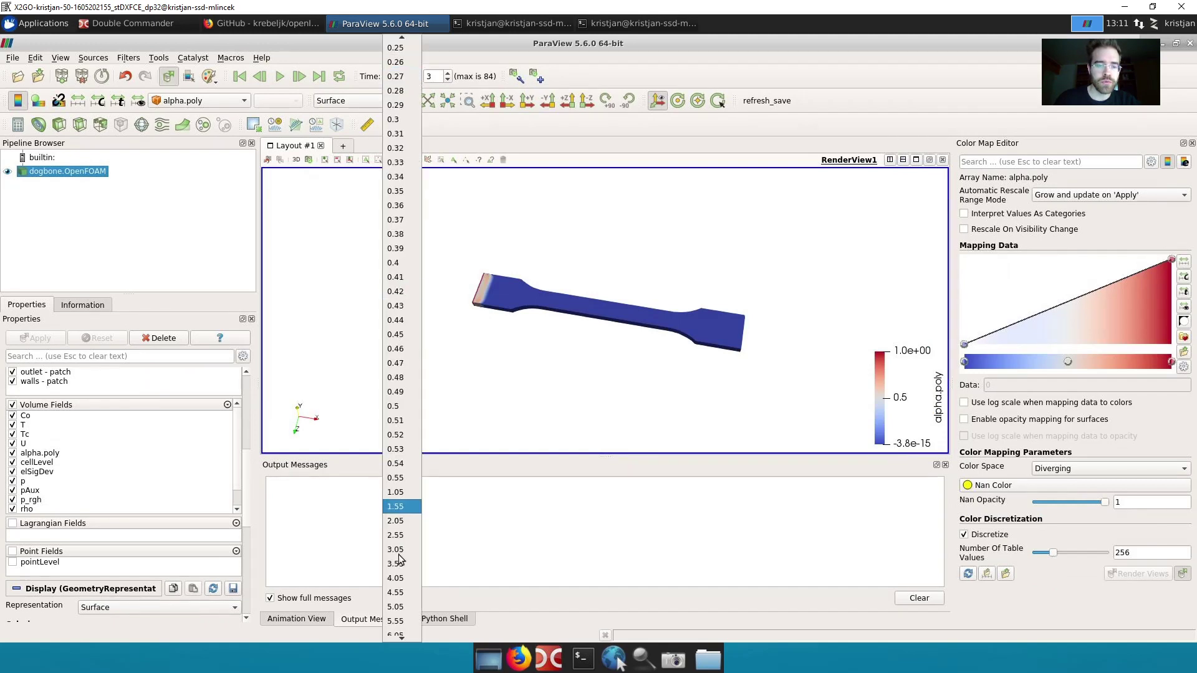
scroll(399, 356, up, 7)
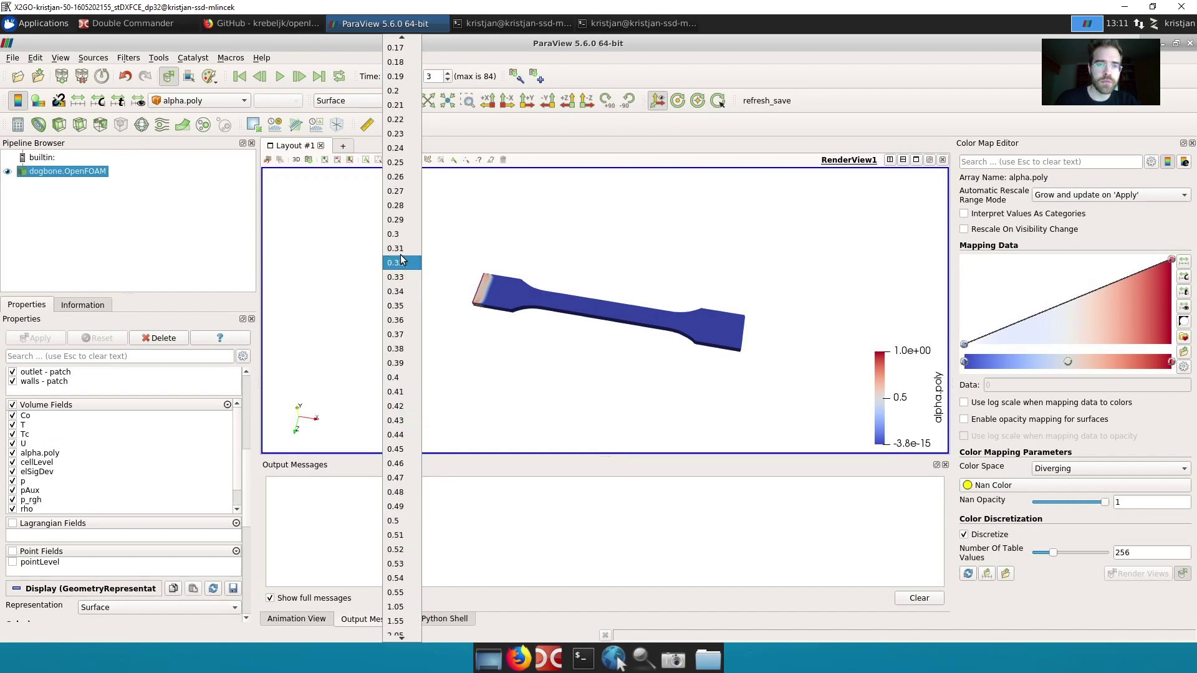
scroll(401, 262, up, 3)
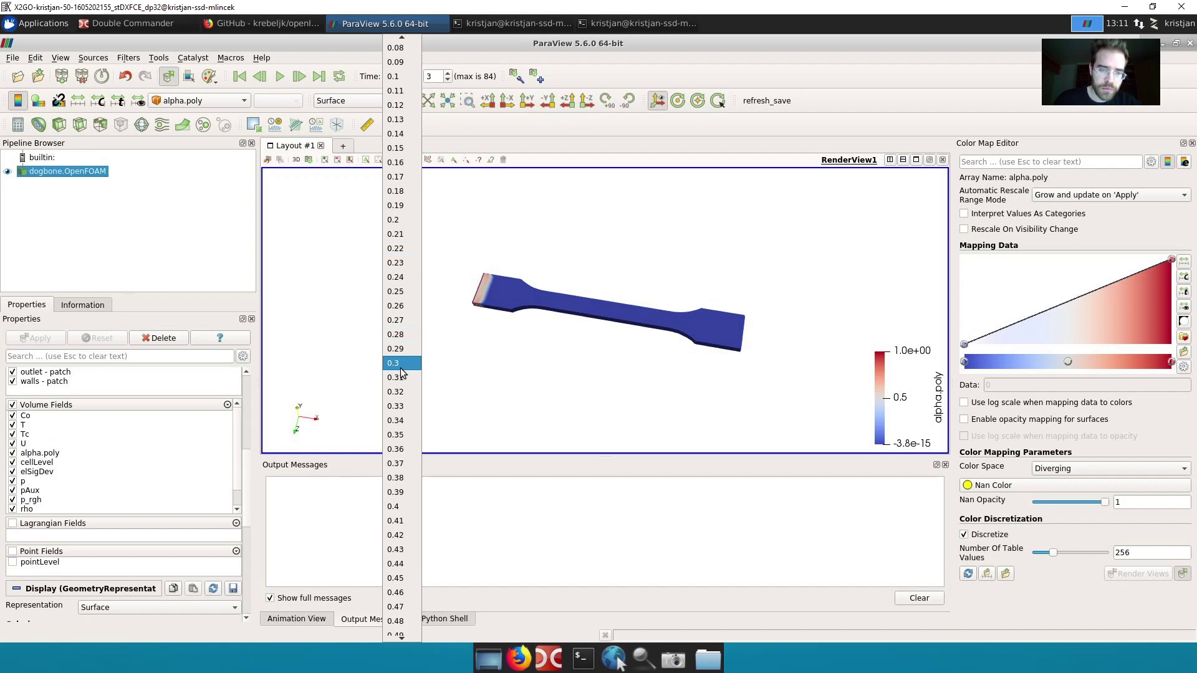
click(400, 368)
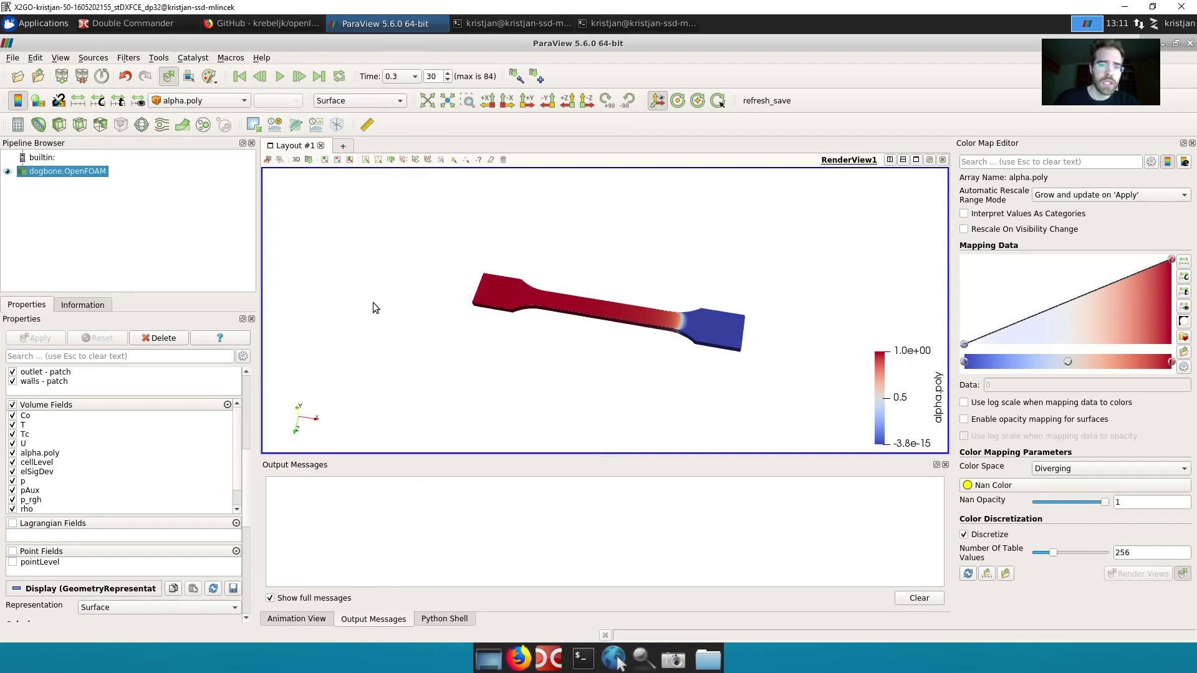
Step: Rotate the dogbone, recolour it by pressure p, then close ParaView
drag(541, 331, 546, 315)
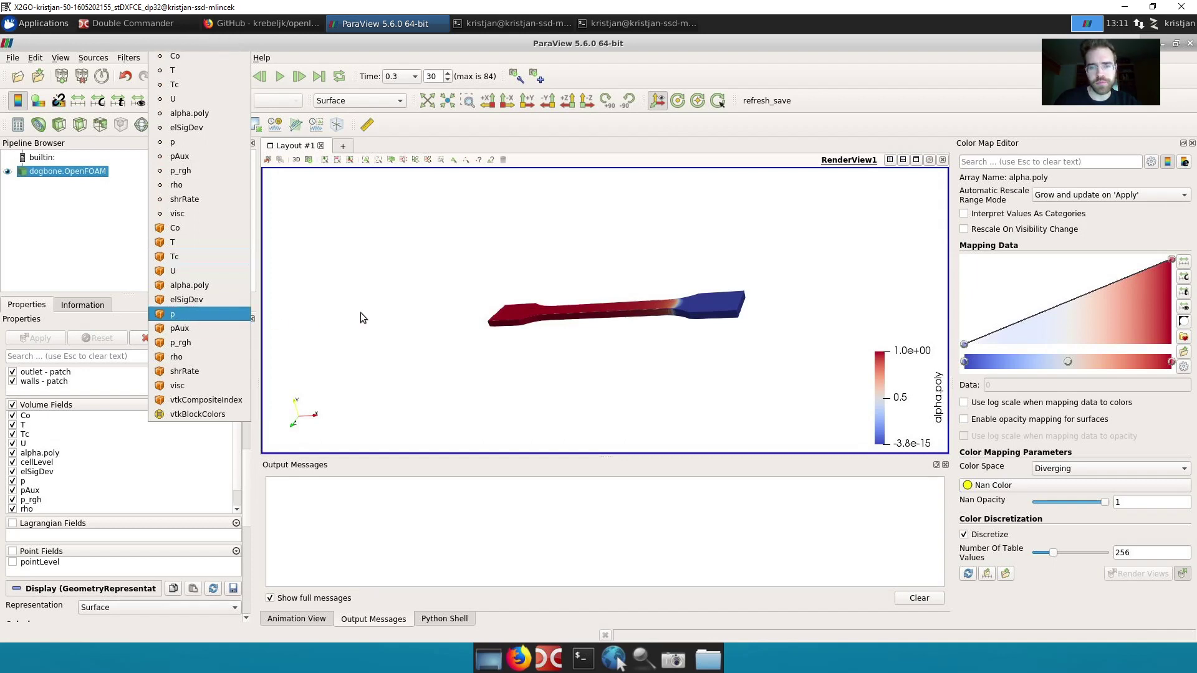
key(Return)
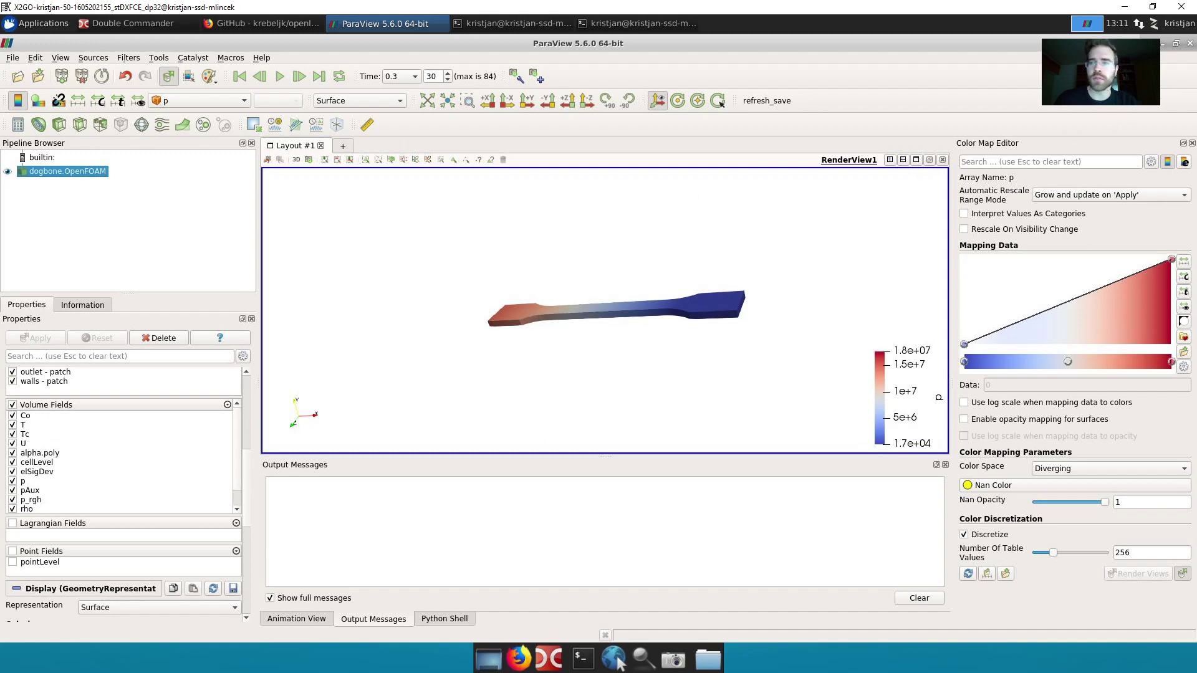
click(1190, 43)
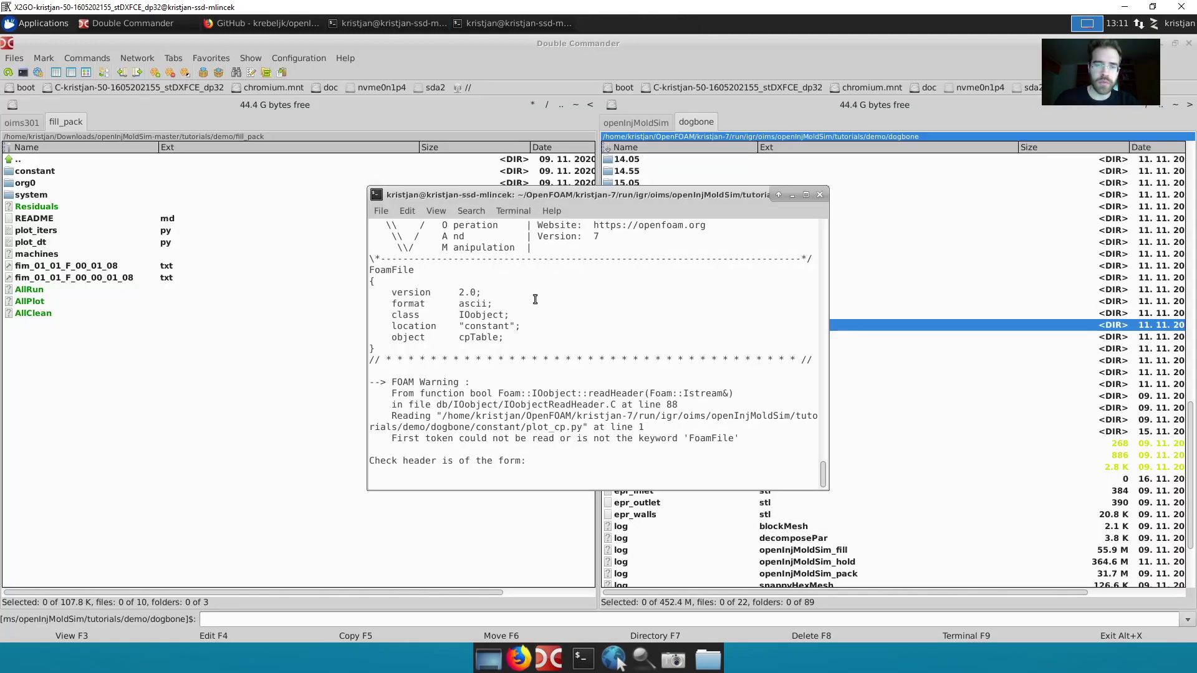